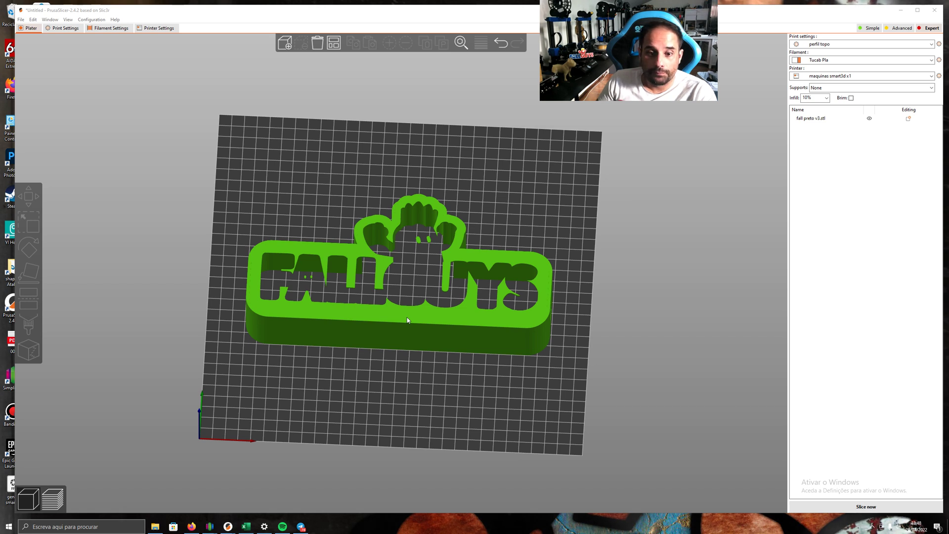
{"action": "left_click", "coordinate": [407, 320]}
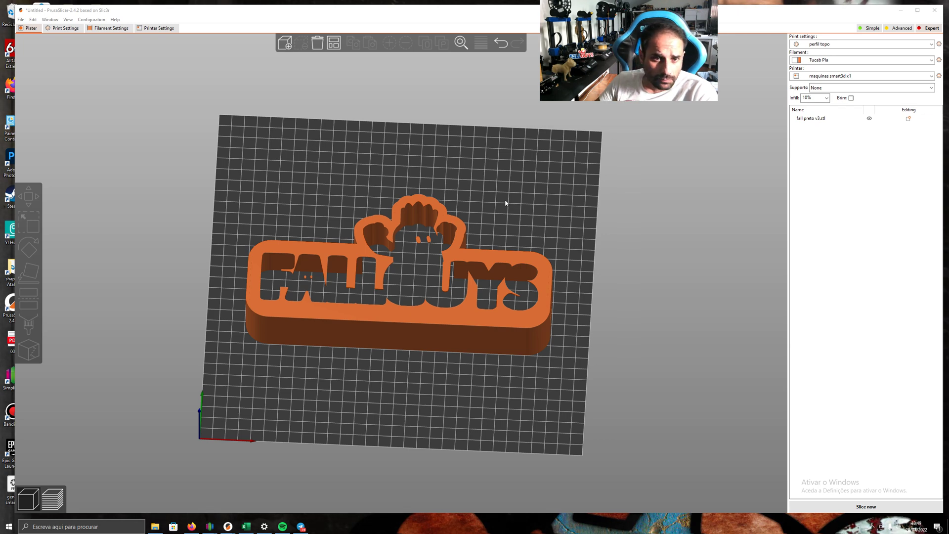
{"action": "left_click_drag", "start_coordinate": [545, 235], "coordinate": [516, 225]}
{"action": "left_click", "coordinate": [420, 210]}
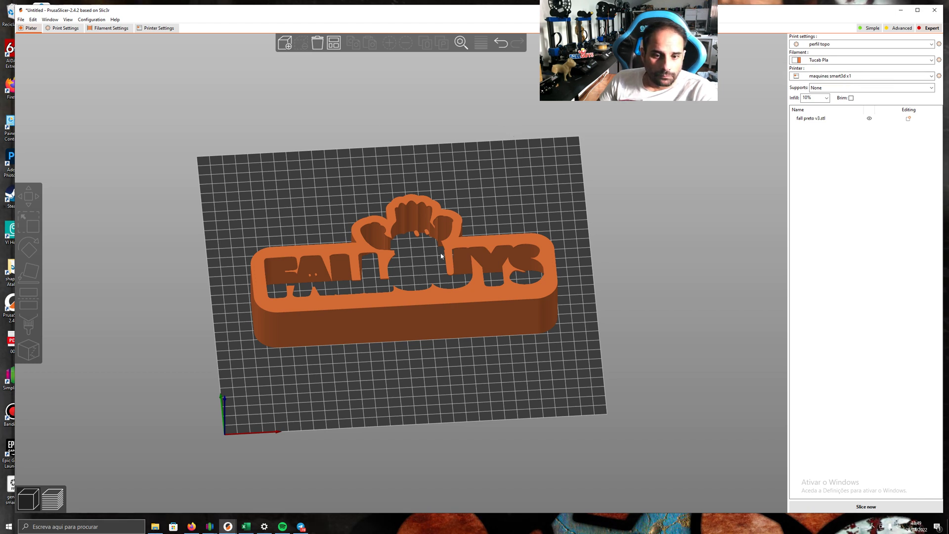
{"action": "left_click_drag", "start_coordinate": [361, 168], "coordinate": [420, 252]}
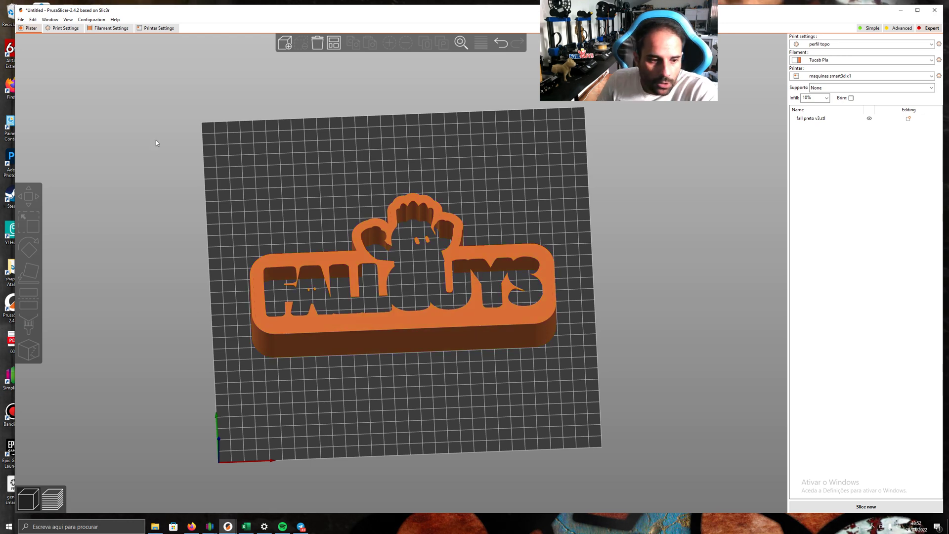
Step: Flip the Fall Guys sign with Place on face so its lettered front face lies on the print bed
{"action": "left_click", "coordinate": [375, 265]}
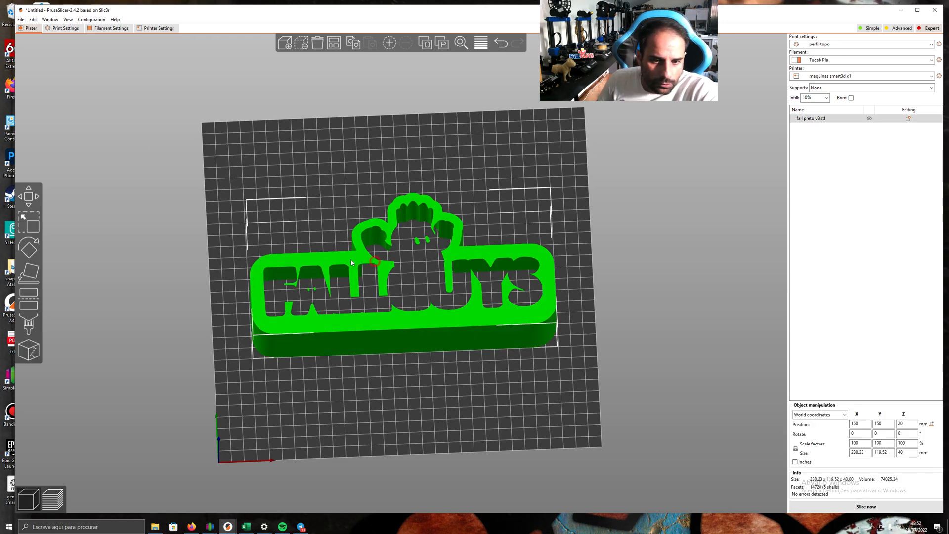
{"action": "left_click", "coordinate": [31, 275]}
{"action": "left_click", "coordinate": [380, 291]}
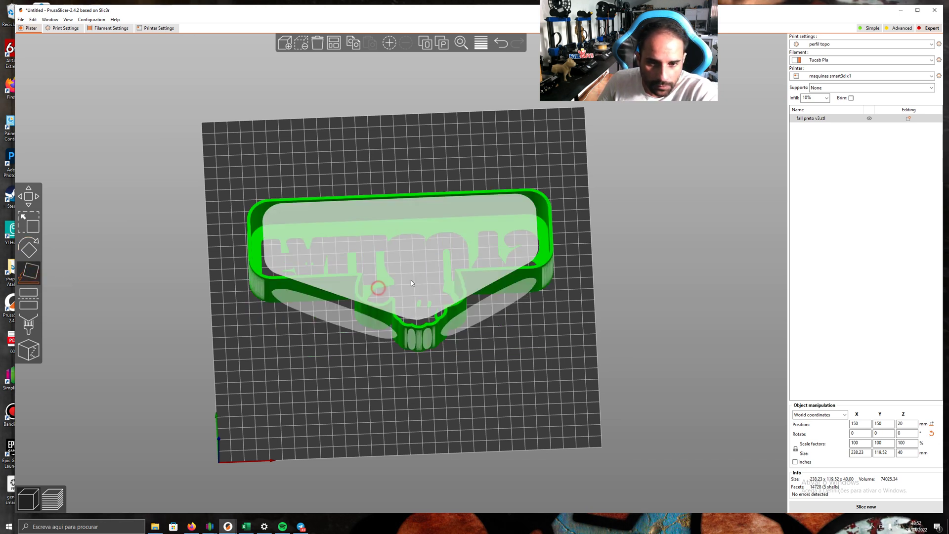
{"action": "left_click", "coordinate": [444, 386]}
{"action": "left_click_drag", "start_coordinate": [489, 365], "coordinate": [484, 354]}
{"action": "key", "text": "ctrl+a"}
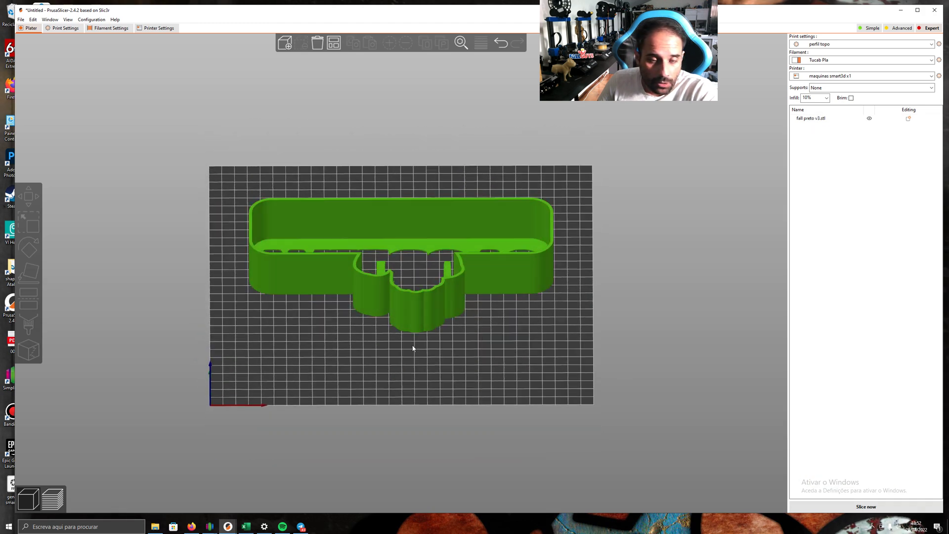
Step: Try loading fall azul.stl as a part of the sign object and remove it again
{"action": "right_click", "coordinate": [345, 265]}
{"action": "left_click", "coordinate": [321, 266]}
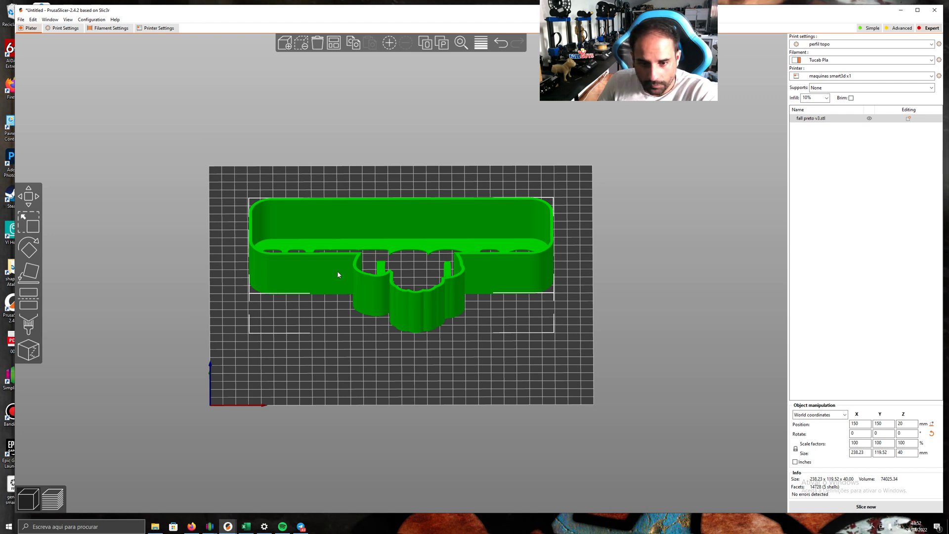
{"action": "right_click", "coordinate": [338, 275]}
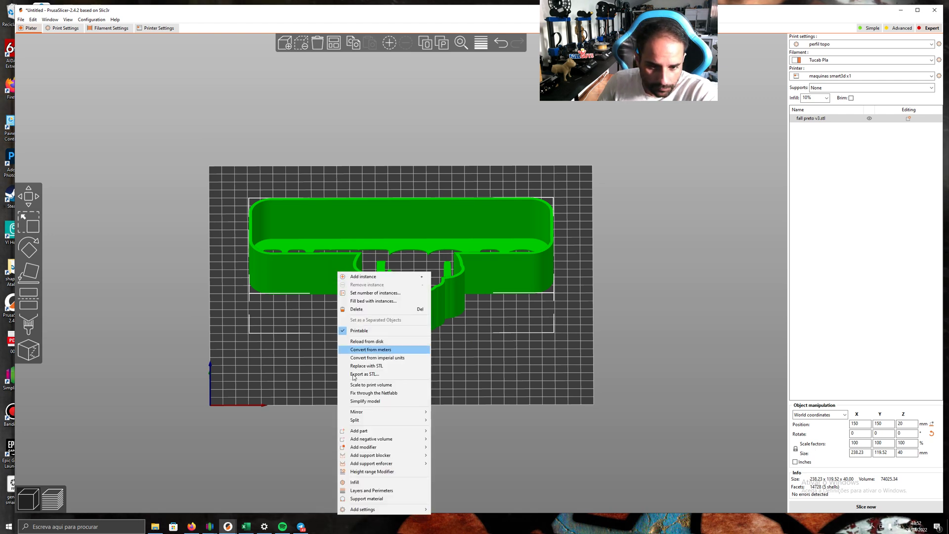
{"action": "mouse_move", "coordinate": [391, 431]}
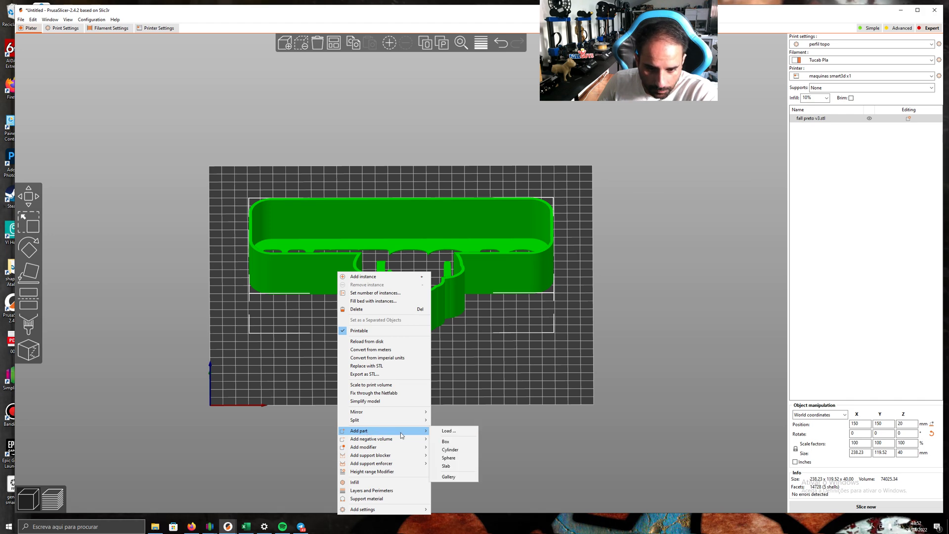
{"action": "left_click", "coordinate": [448, 431]}
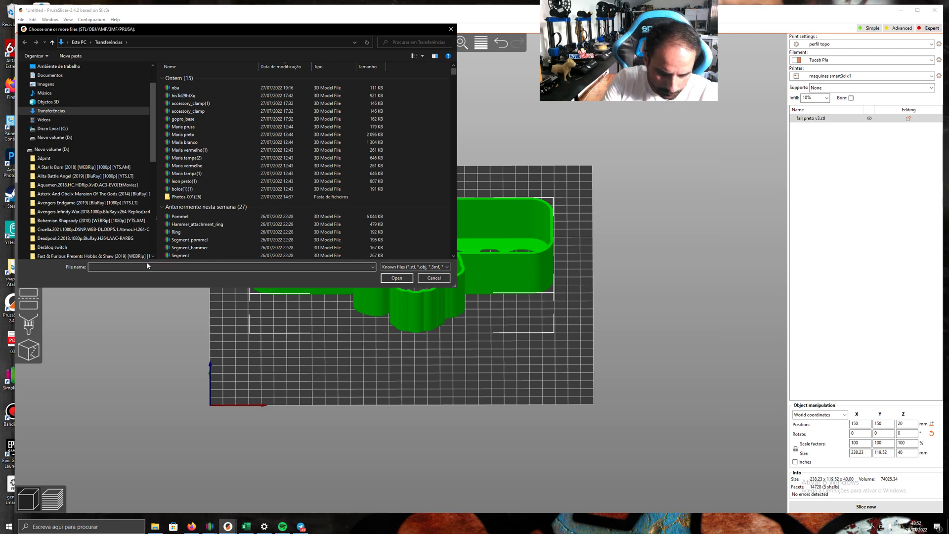
{"action": "type", "text": "fall"}
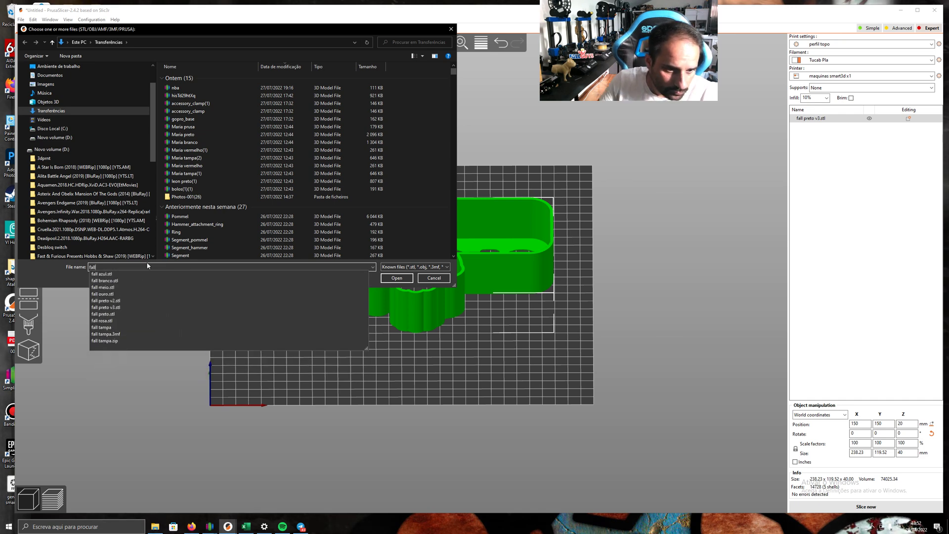
{"action": "left_click", "coordinate": [125, 273]}
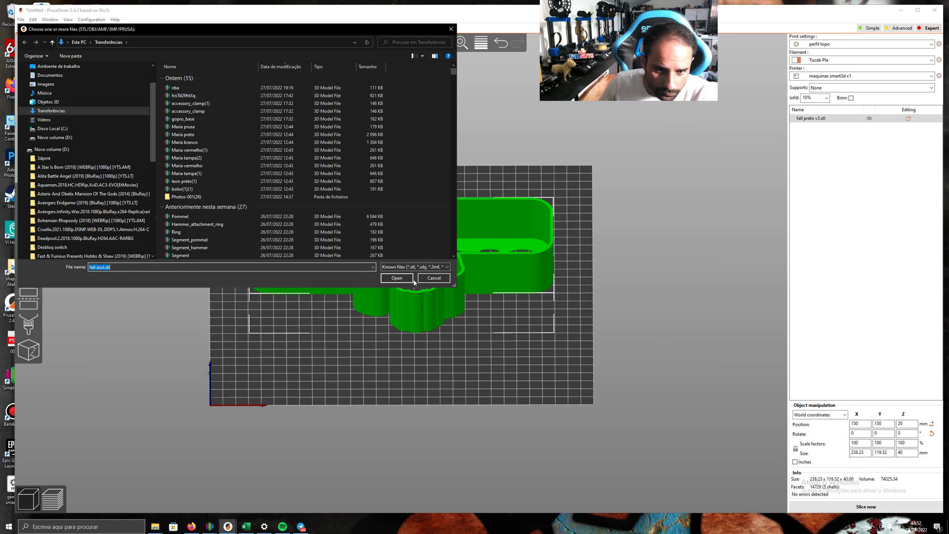
{"action": "left_click", "coordinate": [397, 278]}
{"action": "left_click_drag", "start_coordinate": [365, 365], "coordinate": [362, 388]}
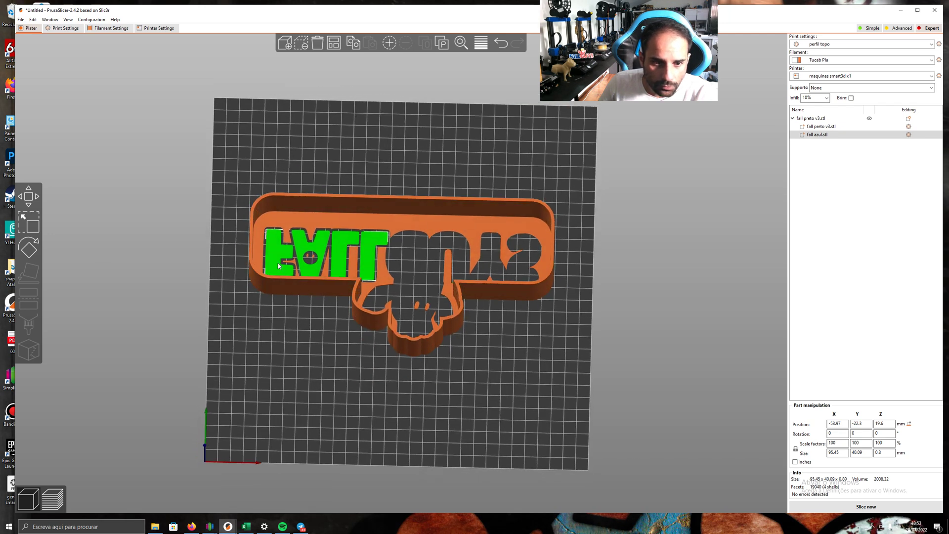
{"action": "key", "text": "Delete"}
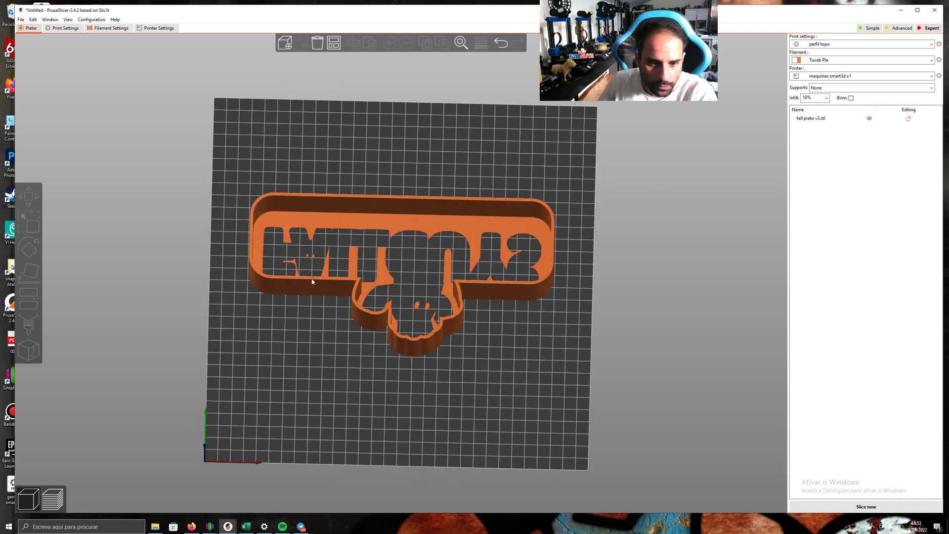
{"action": "right_click", "coordinate": [312, 278]}
{"action": "mouse_move", "coordinate": [346, 198]}
{"action": "left_click", "coordinate": [415, 198]}
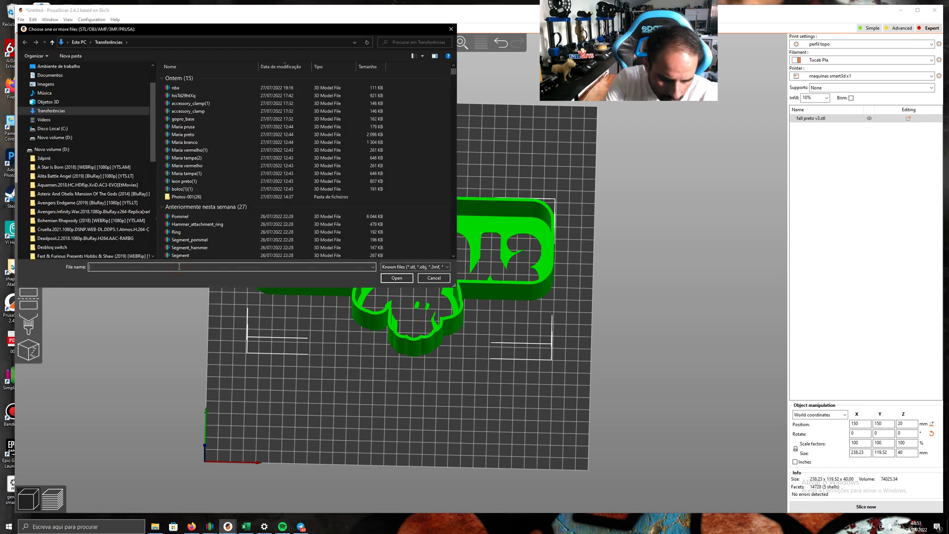
{"action": "type", "text": "fall"}
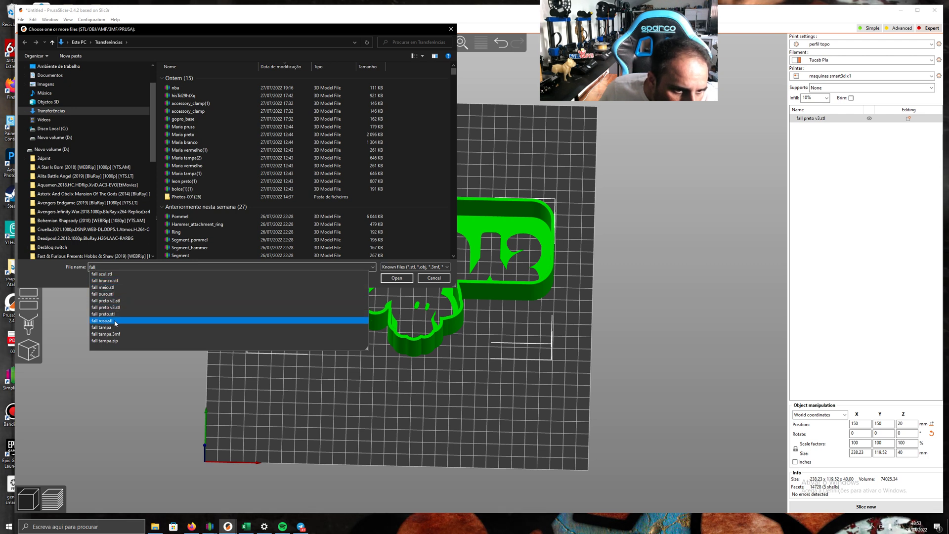
{"action": "left_click", "coordinate": [434, 278]}
Step: Load fall branco.stl as a part of the fall preto v3.stl sign object
{"action": "right_click", "coordinate": [456, 293]}
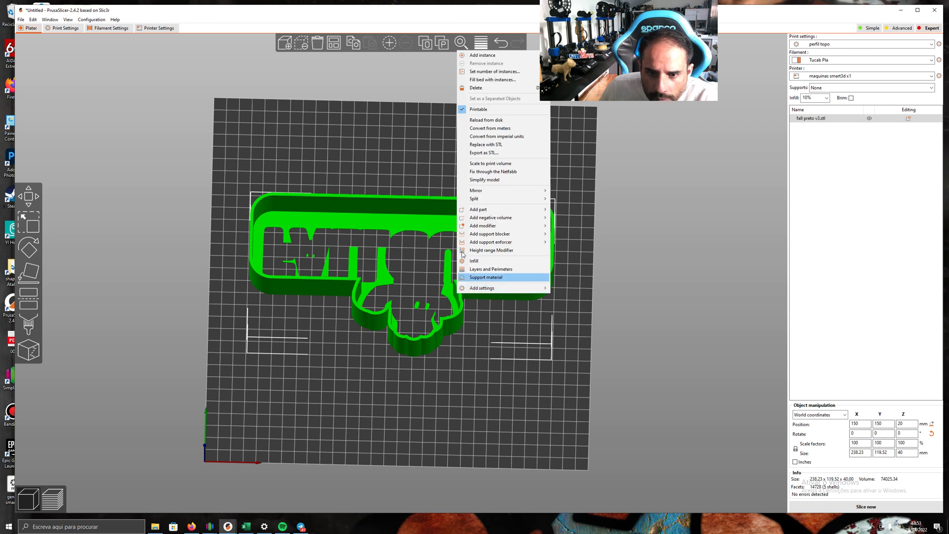
{"action": "mouse_move", "coordinate": [478, 209]}
{"action": "left_click", "coordinate": [568, 207]}
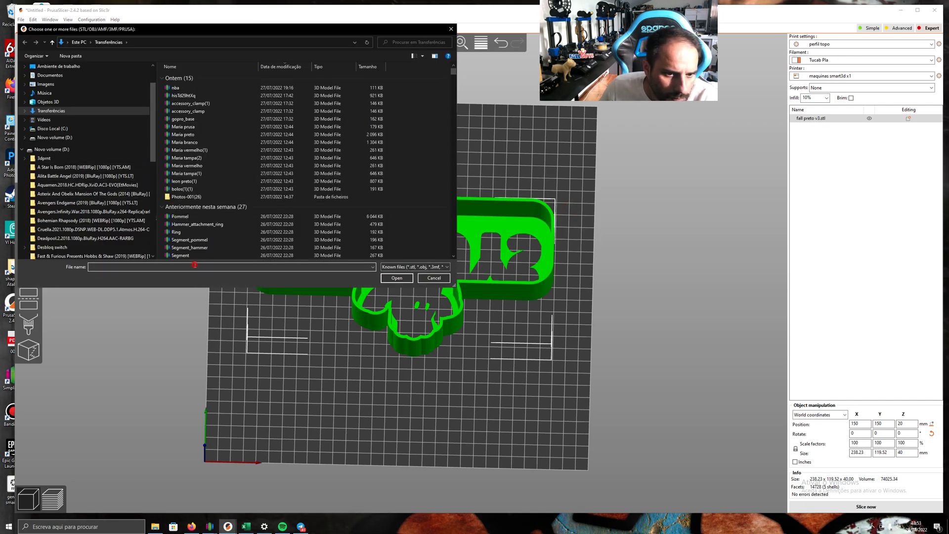
{"action": "type", "text": "fall"}
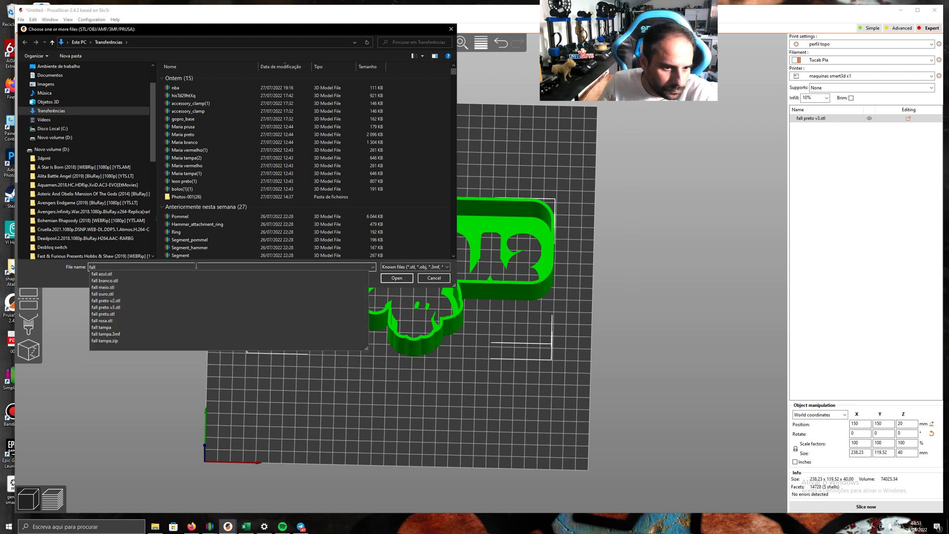
{"action": "left_click", "coordinate": [119, 281]}
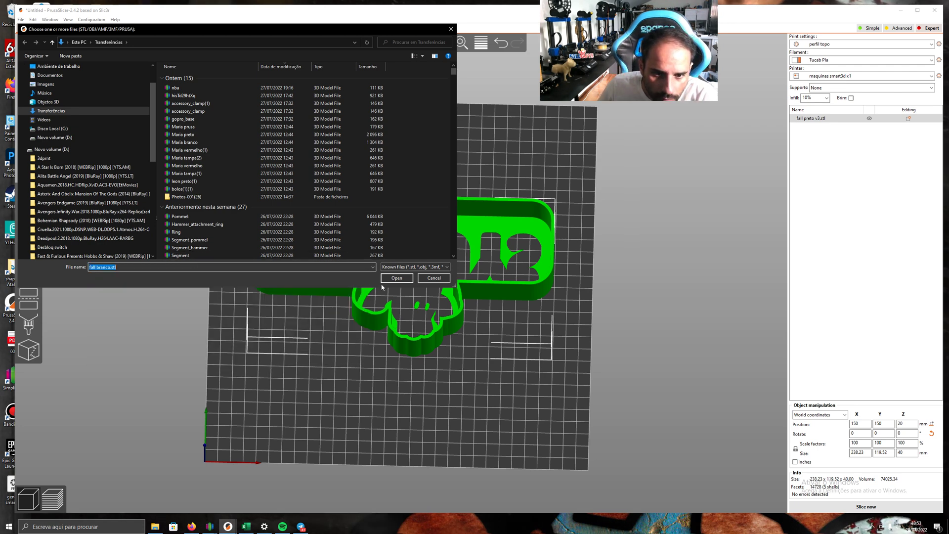
{"action": "left_click", "coordinate": [397, 278]}
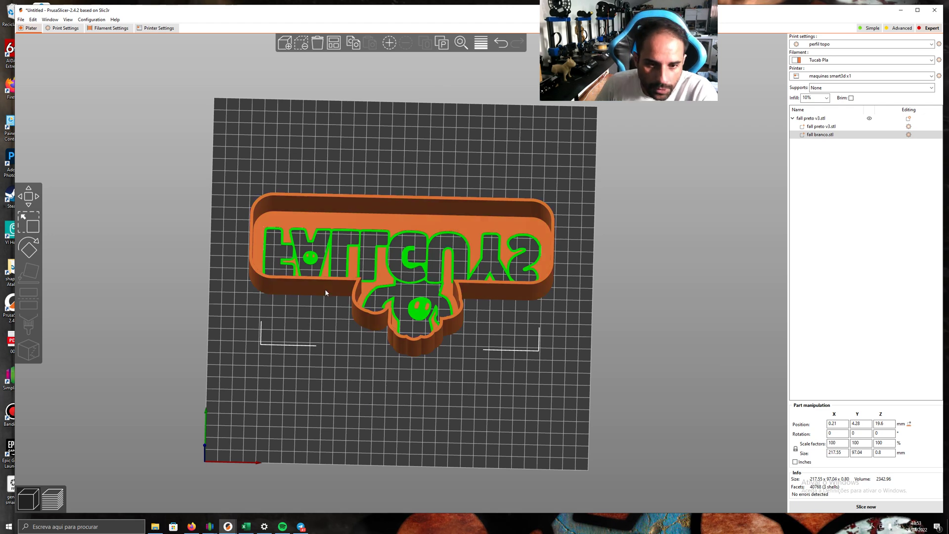
Step: Load fall azul.stl as a part of the sign object alongside the white outlines
{"action": "left_click", "coordinate": [349, 289]}
{"action": "right_click", "coordinate": [349, 288]}
{"action": "mouse_move", "coordinate": [390, 202]}
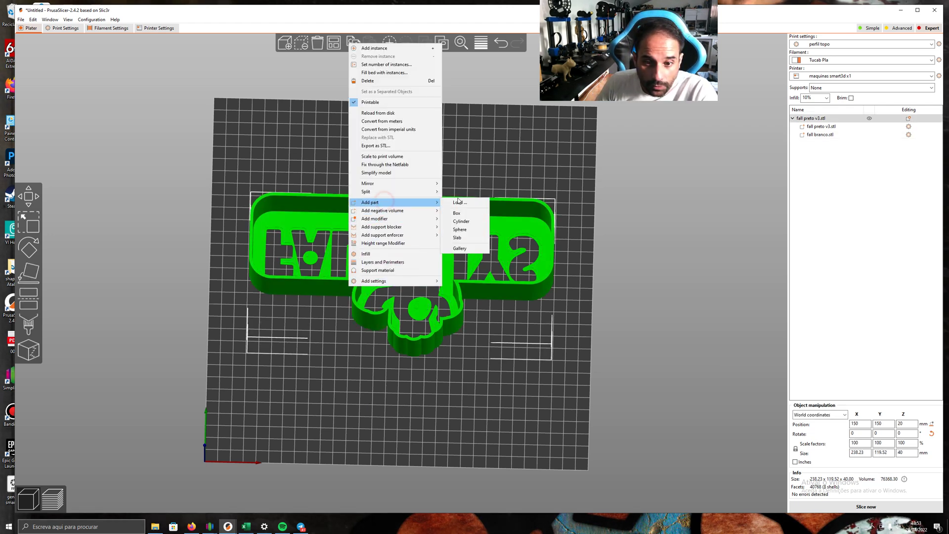
{"action": "left_click", "coordinate": [459, 203]}
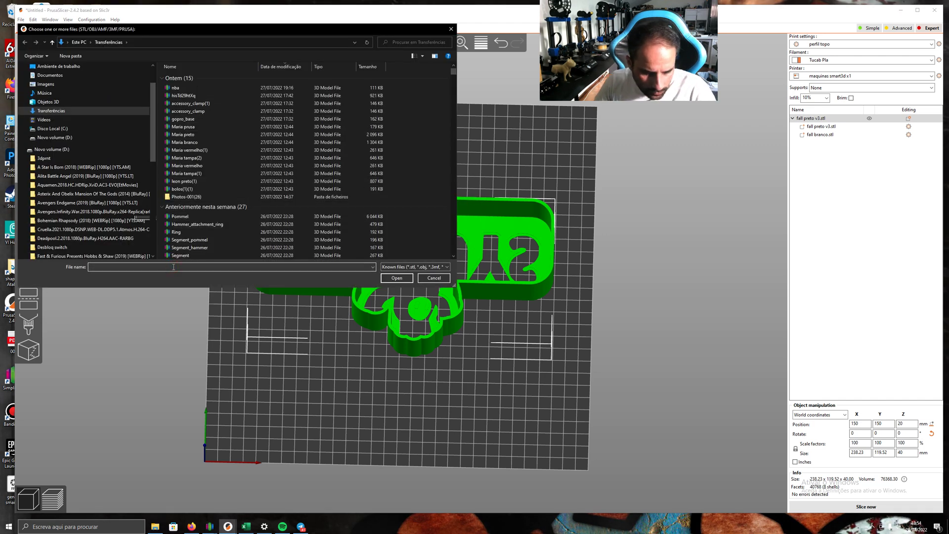
{"action": "type", "text": "fall"}
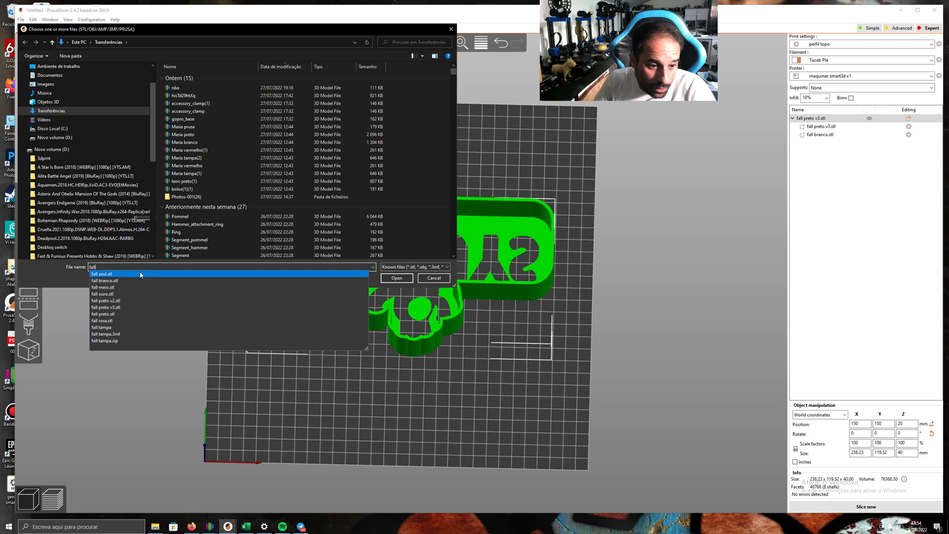
{"action": "left_click", "coordinate": [141, 274]}
{"action": "left_click", "coordinate": [397, 277]}
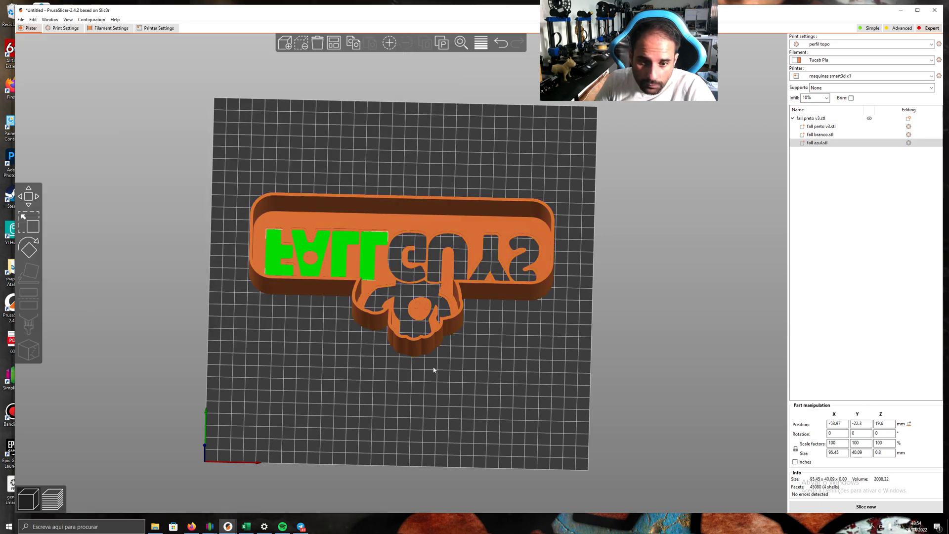
Step: Load fall ouro.stl as a further part of the sign object for the crown
{"action": "right_click", "coordinate": [427, 209]}
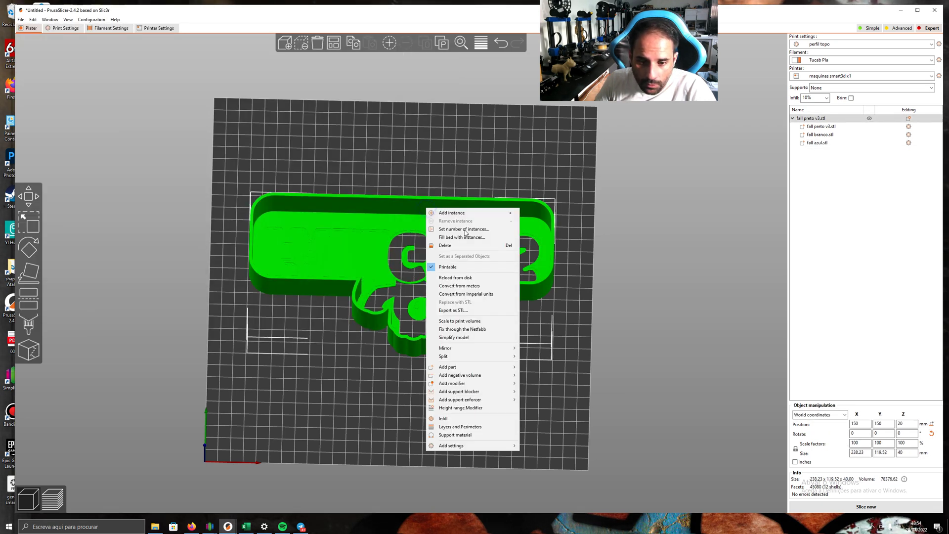
{"action": "mouse_move", "coordinate": [454, 368]}
{"action": "left_click", "coordinate": [523, 368]}
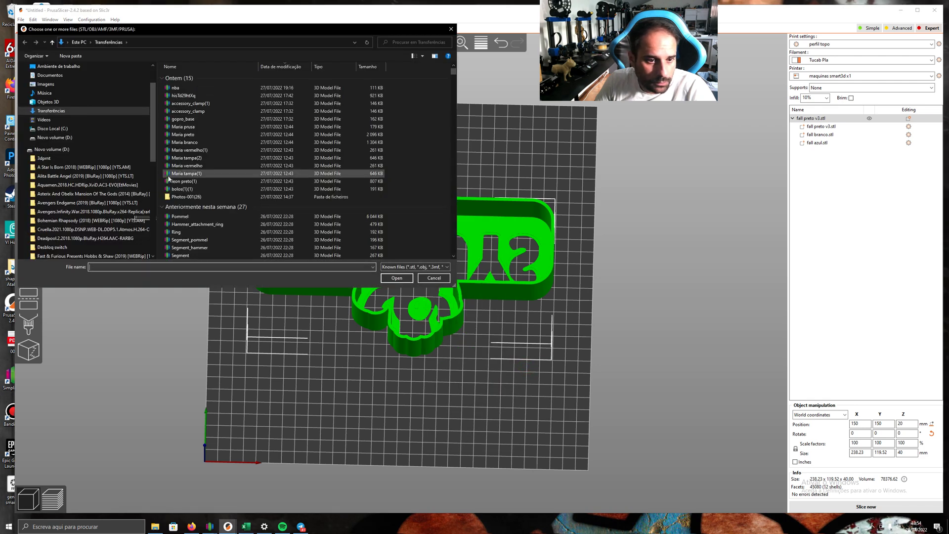
{"action": "scroll", "coordinate": [197, 227], "scroll_direction": "down", "scroll_amount": 1}
{"action": "left_click", "coordinate": [168, 269]}
{"action": "type", "text": "fa"}
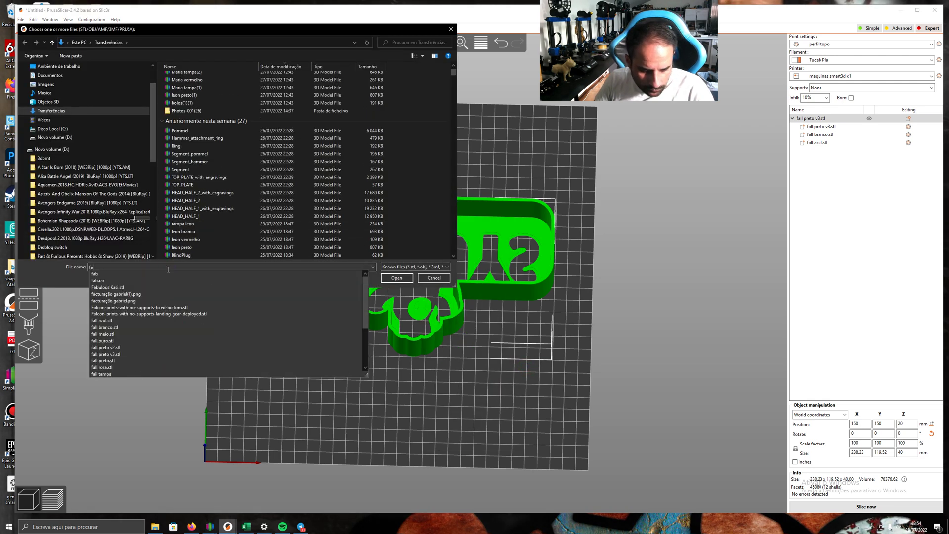
{"action": "type", "text": "al"}
{"action": "key", "text": "BackSpace"}
{"action": "key", "text": "BackSpace"}
{"action": "type", "text": "ll"}
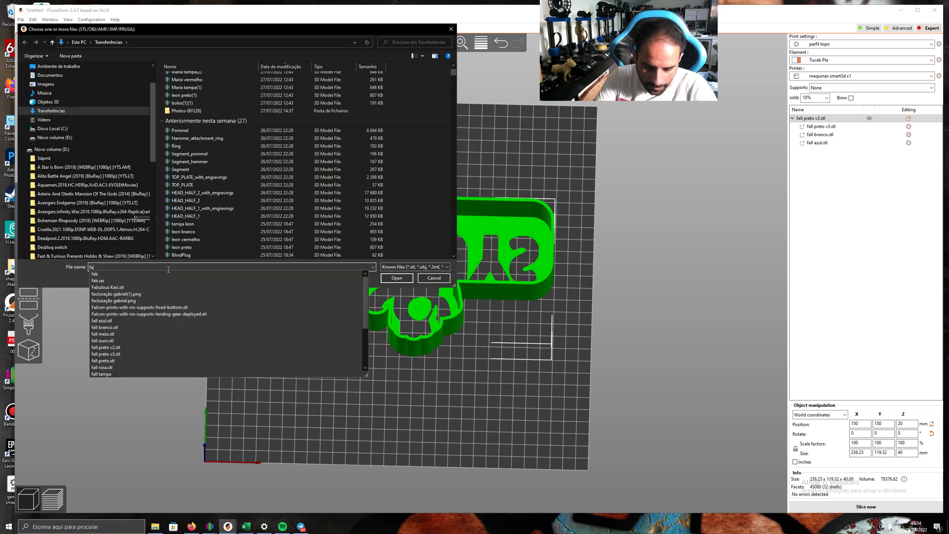
{"action": "key", "text": "Return"}
{"action": "left_click", "coordinate": [519, 266]}
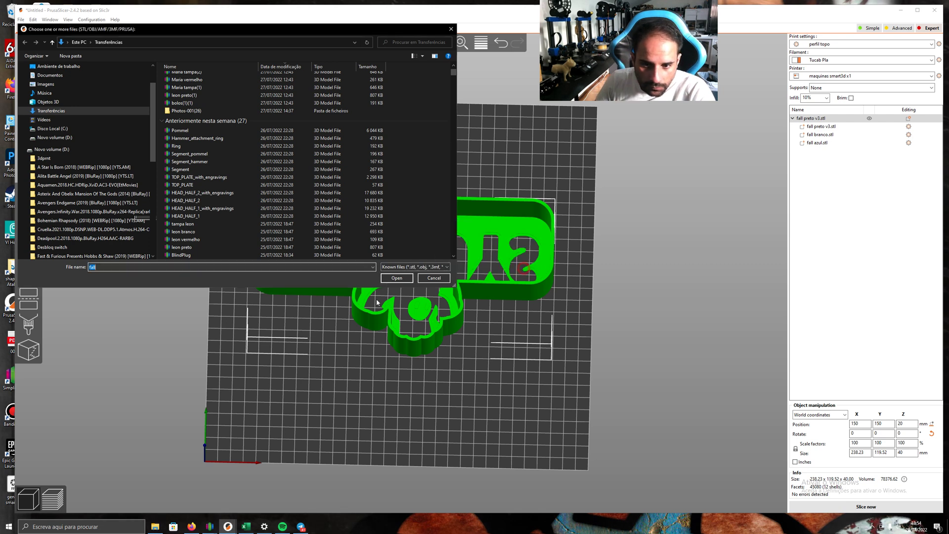
{"action": "left_click", "coordinate": [145, 269]}
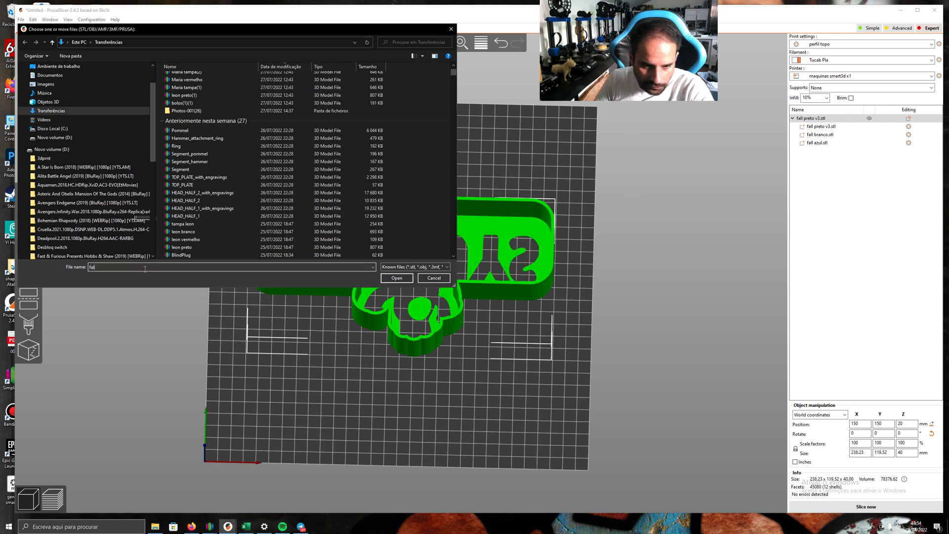
{"action": "key", "text": "Down"}
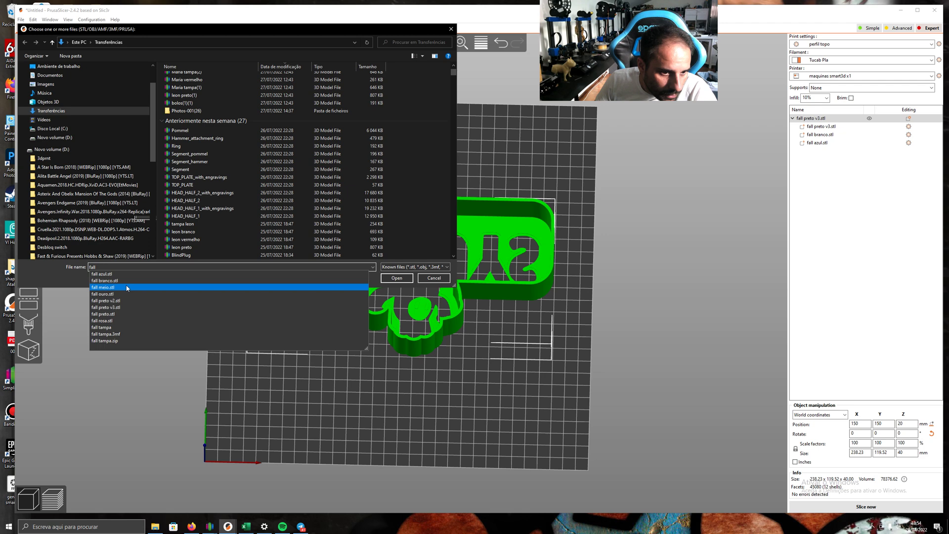
{"action": "left_click", "coordinate": [148, 293]}
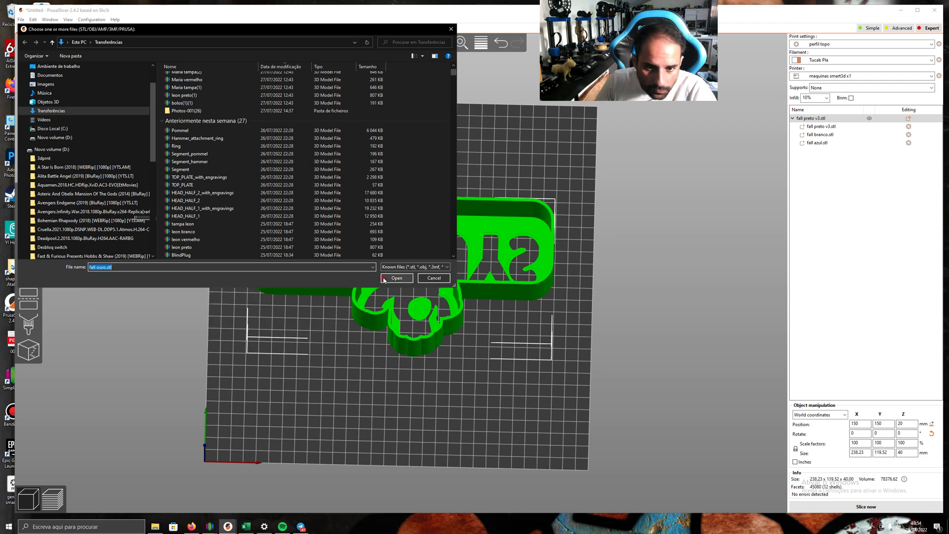
{"action": "left_click", "coordinate": [397, 278]}
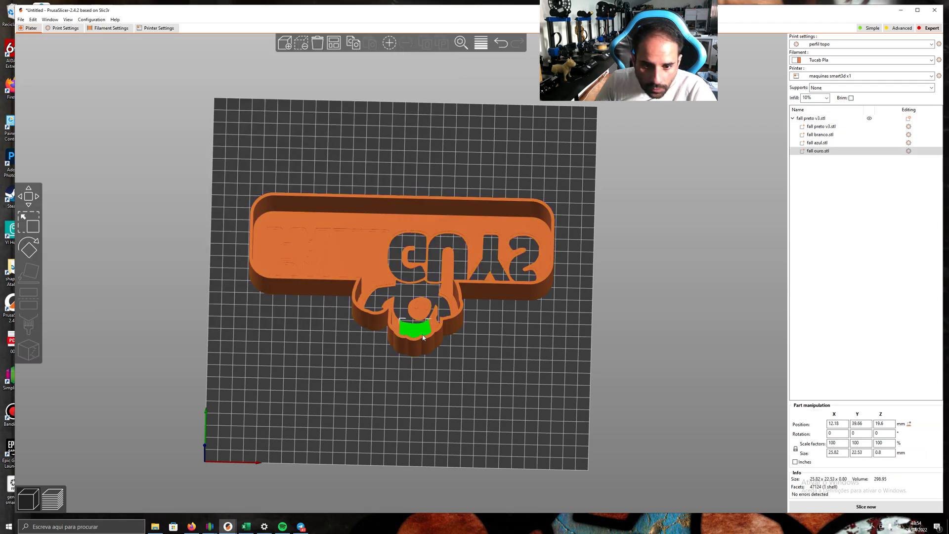
Step: Load fall rosa.stl as a further part of the fall preto v3.stl sign object and inspect the sign from both sides
{"action": "right_click", "coordinate": [405, 212]}
{"action": "mouse_move", "coordinate": [475, 368]}
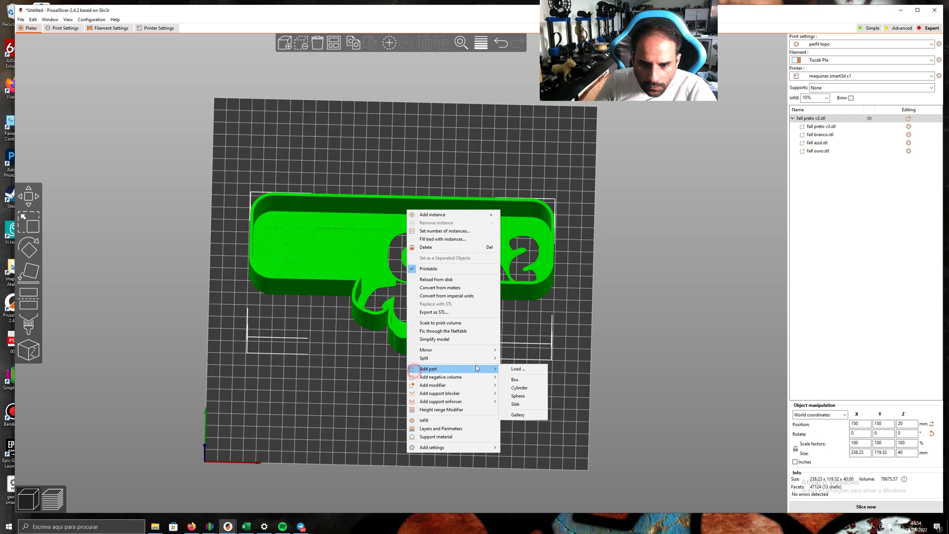
{"action": "left_click", "coordinate": [518, 369]}
{"action": "left_click", "coordinate": [192, 268]}
{"action": "type", "text": "fall"}
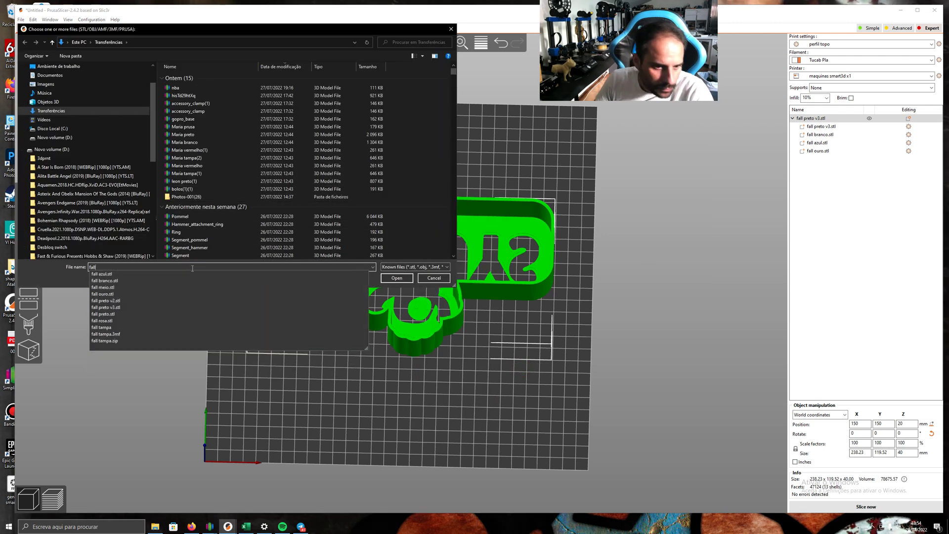
{"action": "left_click", "coordinate": [130, 326]}
{"action": "left_click", "coordinate": [399, 279]}
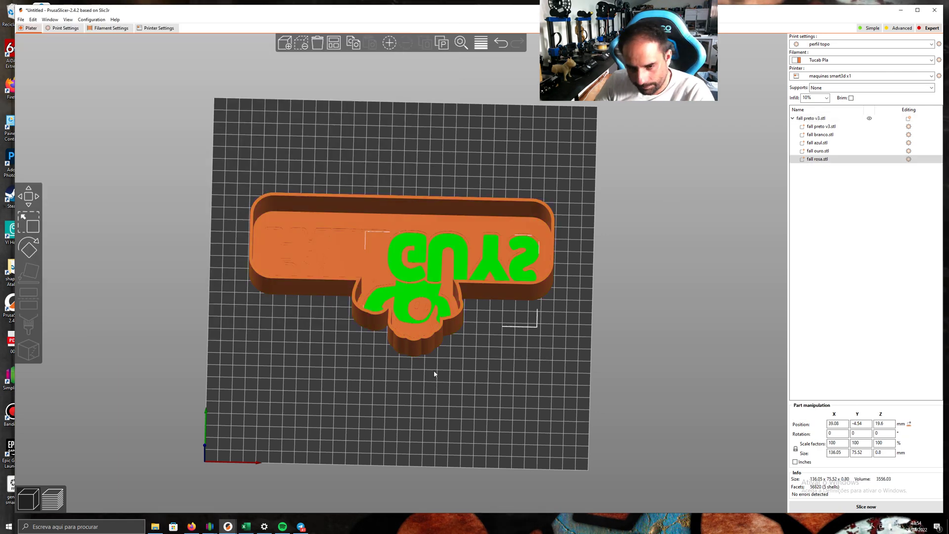
{"action": "left_click_drag", "start_coordinate": [489, 383], "coordinate": [488, 181]}
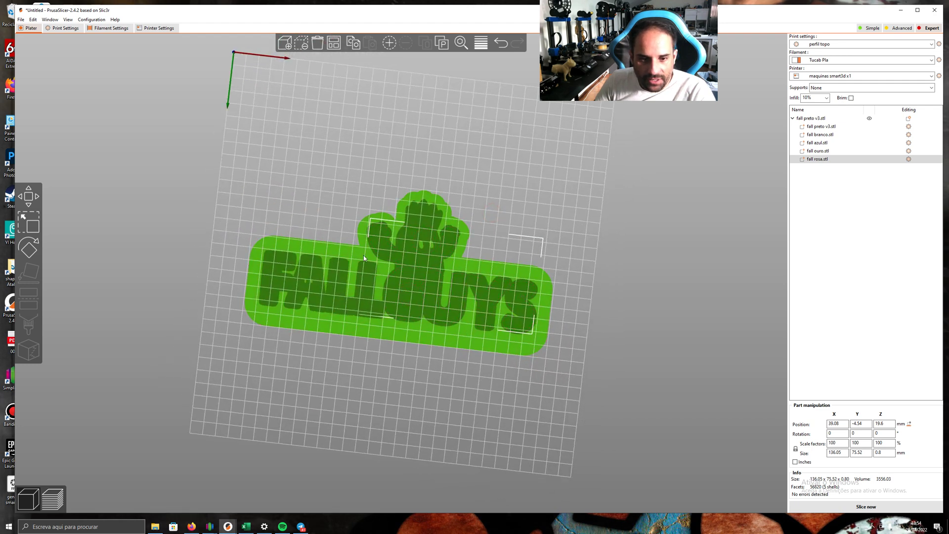
{"action": "left_click_drag", "start_coordinate": [440, 152], "coordinate": [359, 258]}
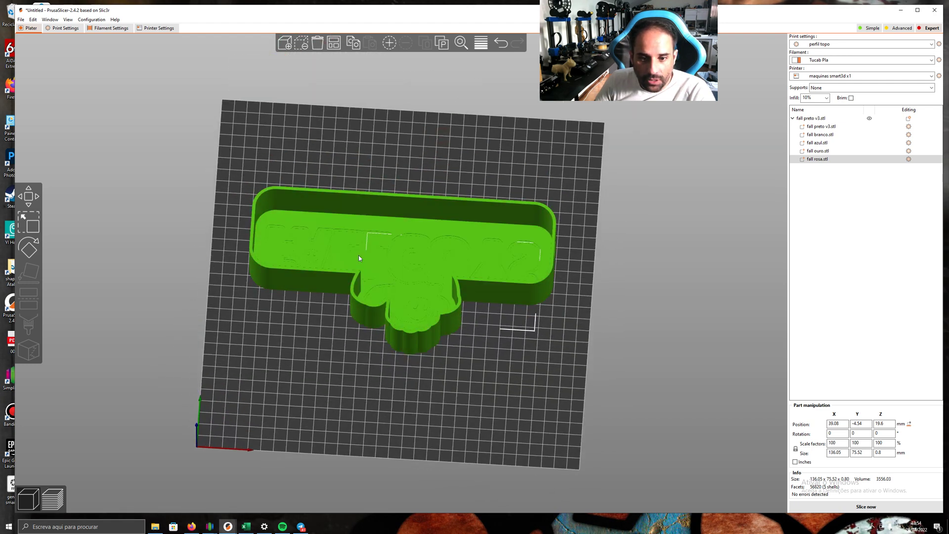
{"action": "left_click", "coordinate": [458, 385]}
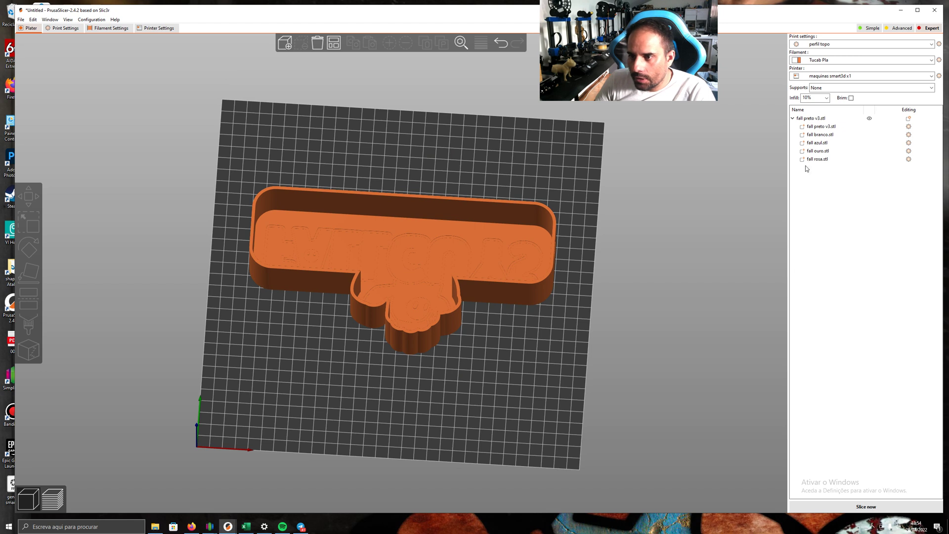
Step: Change the type of the fall preto v3.stl part within the sign object to Negative Volume
{"action": "left_click", "coordinate": [812, 119]}
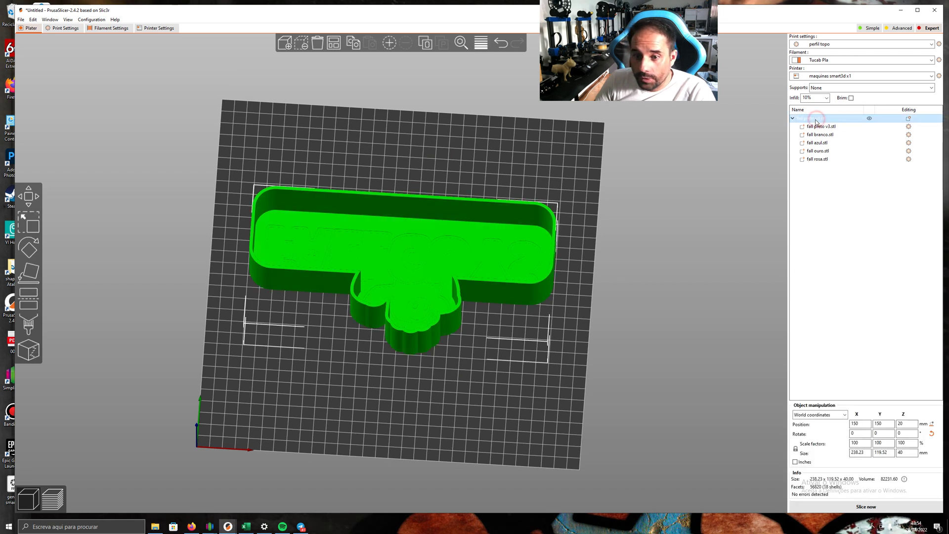
{"action": "right_click", "coordinate": [819, 127]}
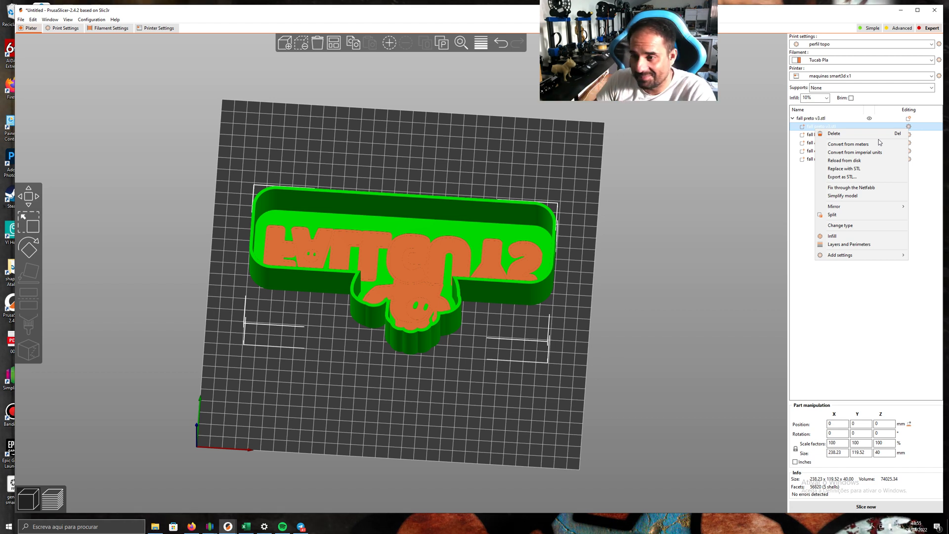
{"action": "left_click", "coordinate": [866, 331]}
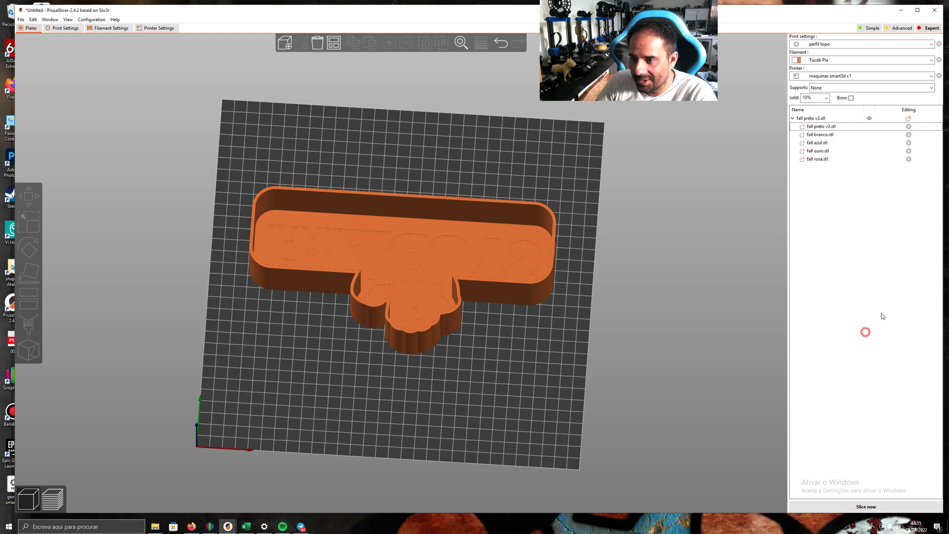
{"action": "right_click", "coordinate": [825, 128]}
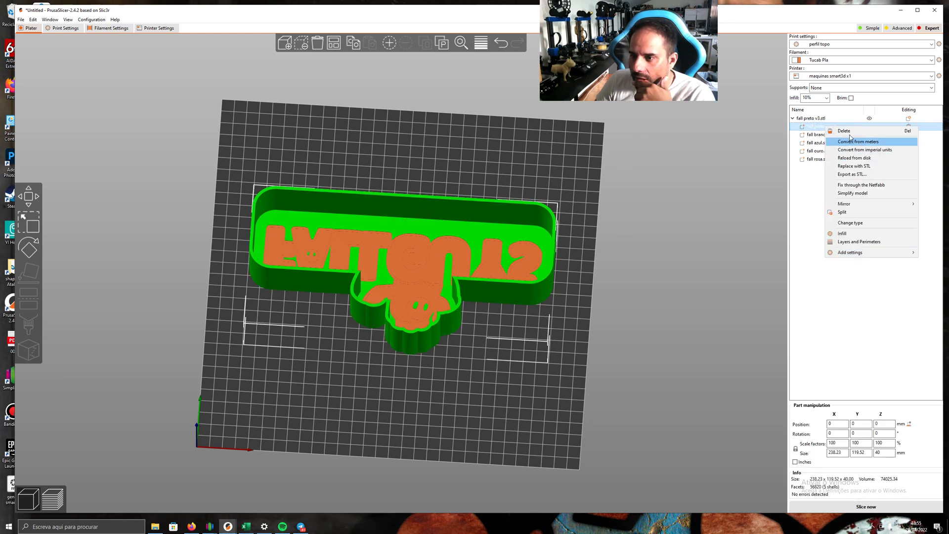
{"action": "left_click", "coordinate": [801, 206]}
{"action": "right_click", "coordinate": [832, 126]}
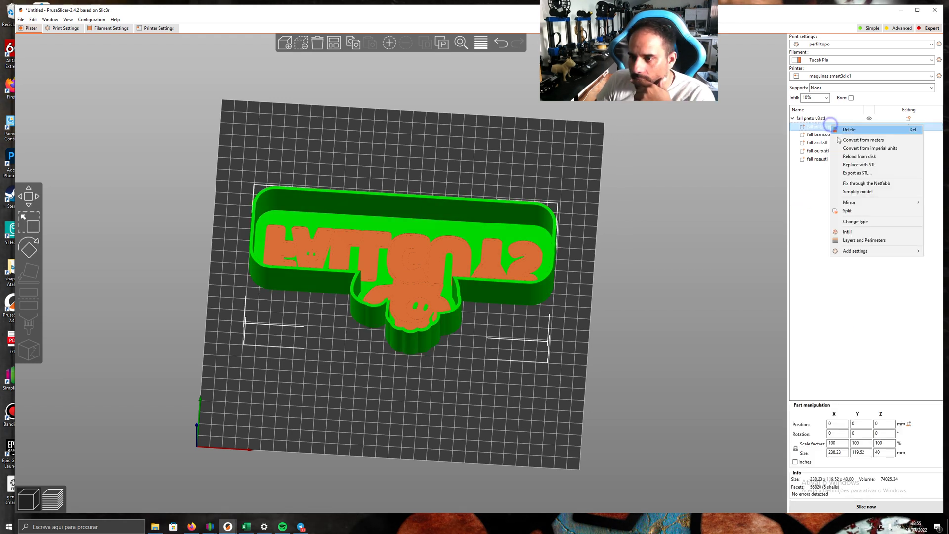
{"action": "left_click", "coordinate": [853, 222]}
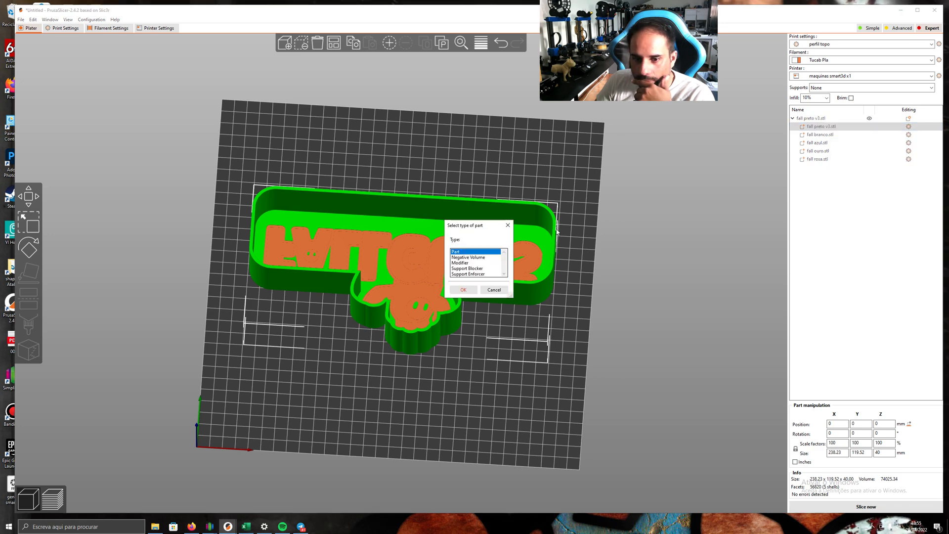
{"action": "double_click", "coordinate": [465, 257]}
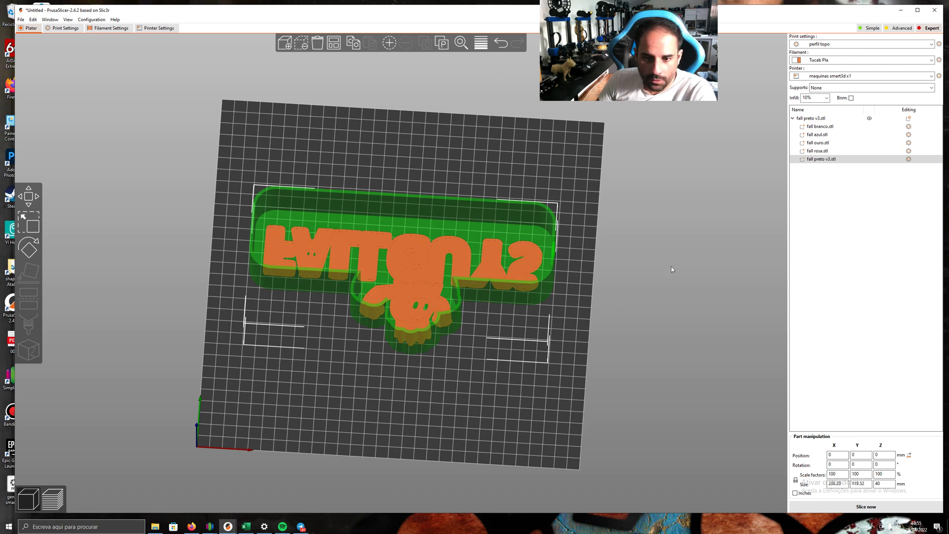
Step: Change the type of the fall azul.stl part to Negative Volume
{"action": "left_click", "coordinate": [824, 126]}
{"action": "right_click", "coordinate": [820, 135]}
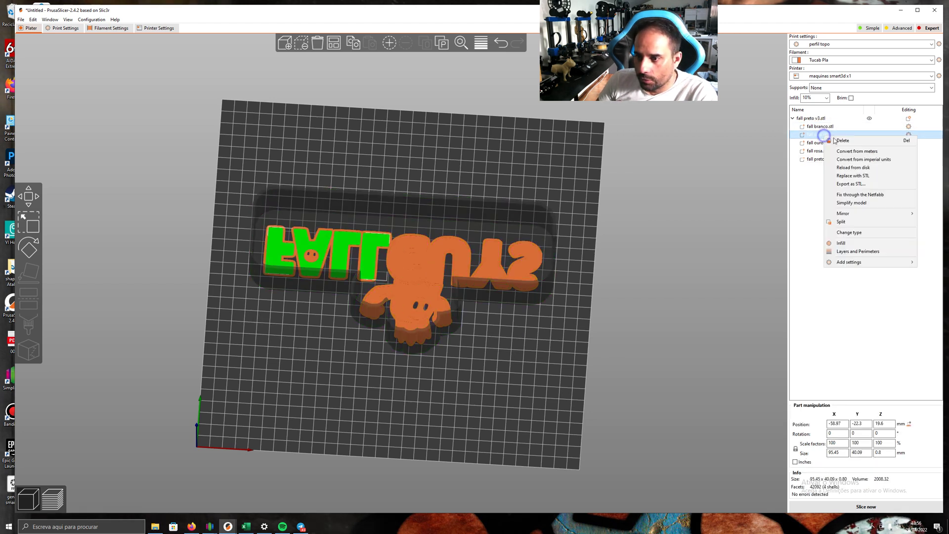
{"action": "left_click", "coordinate": [849, 233]}
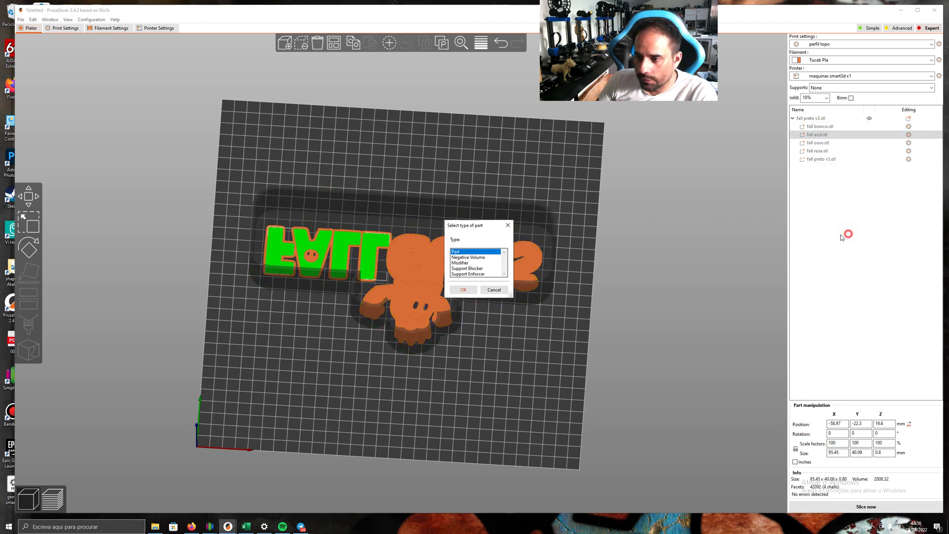
{"action": "left_click", "coordinate": [463, 290]}
Step: Change the type of the fall ouro.stl crown part to Negative Volume
{"action": "left_click", "coordinate": [816, 135]}
{"action": "right_click", "coordinate": [815, 135]}
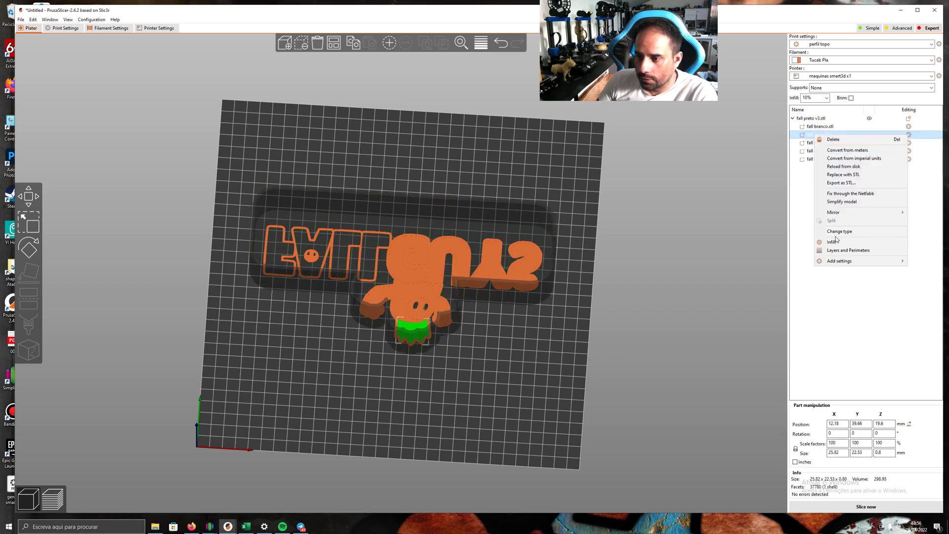
{"action": "left_click", "coordinate": [839, 231]}
{"action": "left_click", "coordinate": [477, 262]}
{"action": "left_click", "coordinate": [478, 258]}
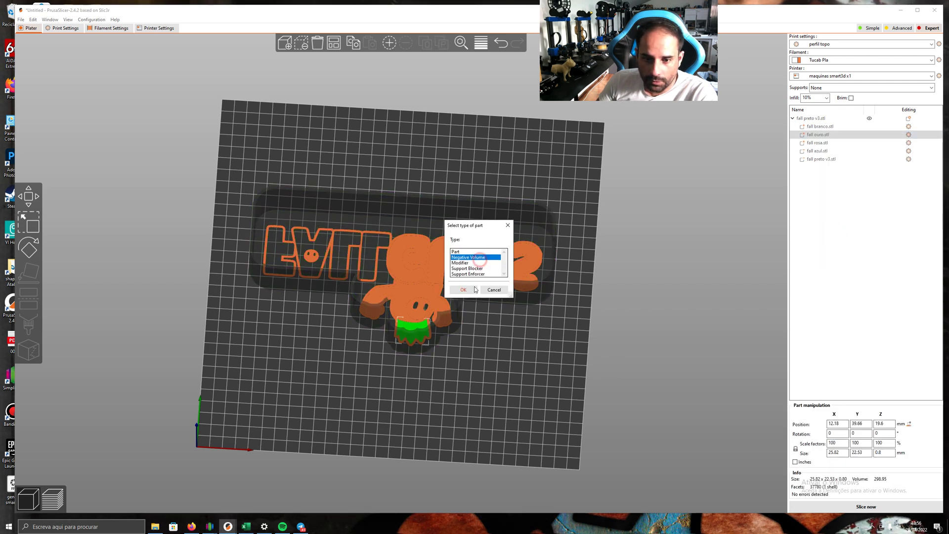
{"action": "left_click", "coordinate": [467, 290]}
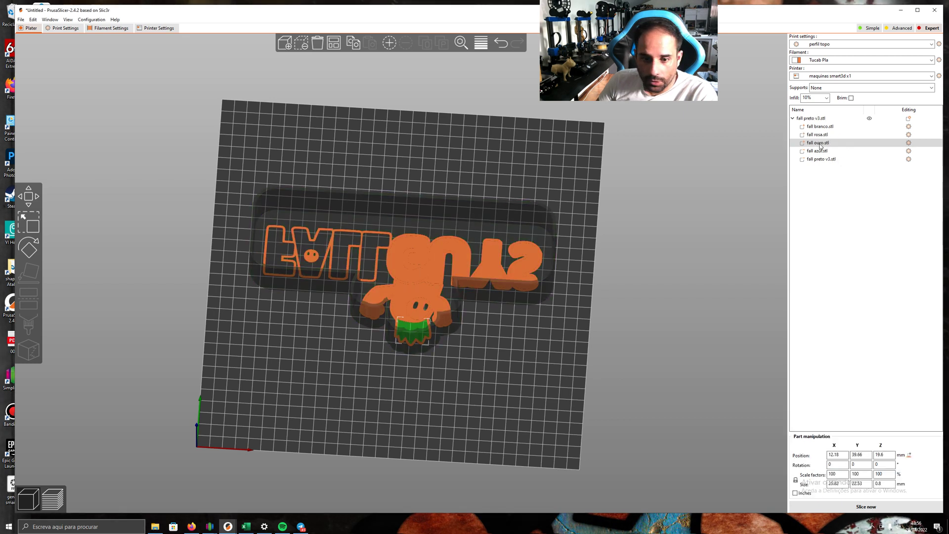
{"action": "right_click", "coordinate": [819, 144]}
{"action": "left_click", "coordinate": [841, 241]}
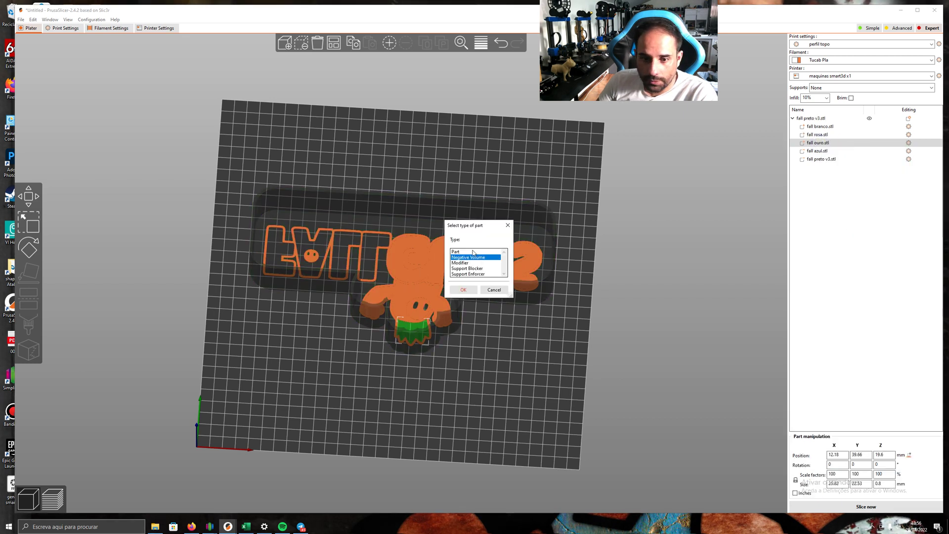
{"action": "left_click", "coordinate": [465, 291]}
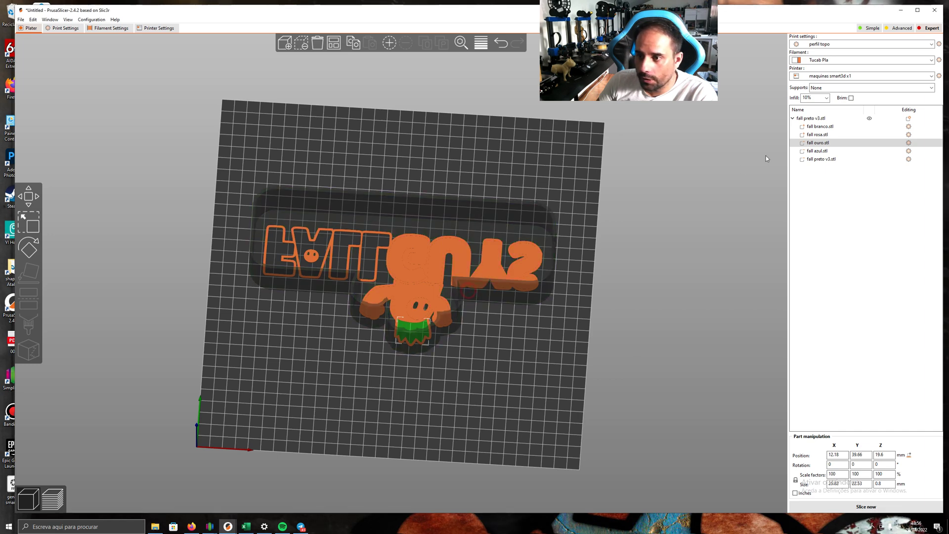
Step: Change the fall rosa.stl part to Negative Volume and slice the sign with fall branco.stl as the only printed part
{"action": "right_click", "coordinate": [822, 135]}
{"action": "left_click", "coordinate": [849, 230]}
{"action": "left_click", "coordinate": [468, 257]}
{"action": "left_click", "coordinate": [473, 291]}
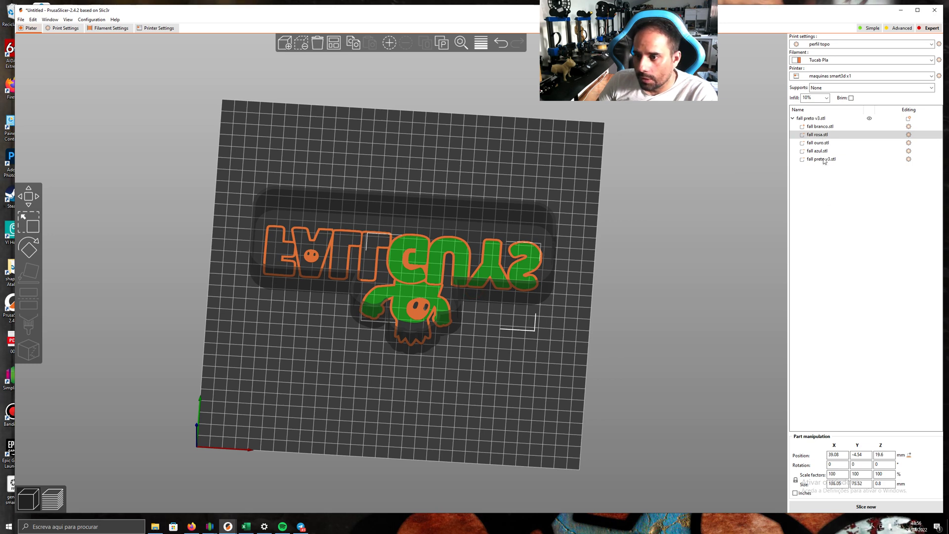
{"action": "left_click", "coordinate": [873, 506]}
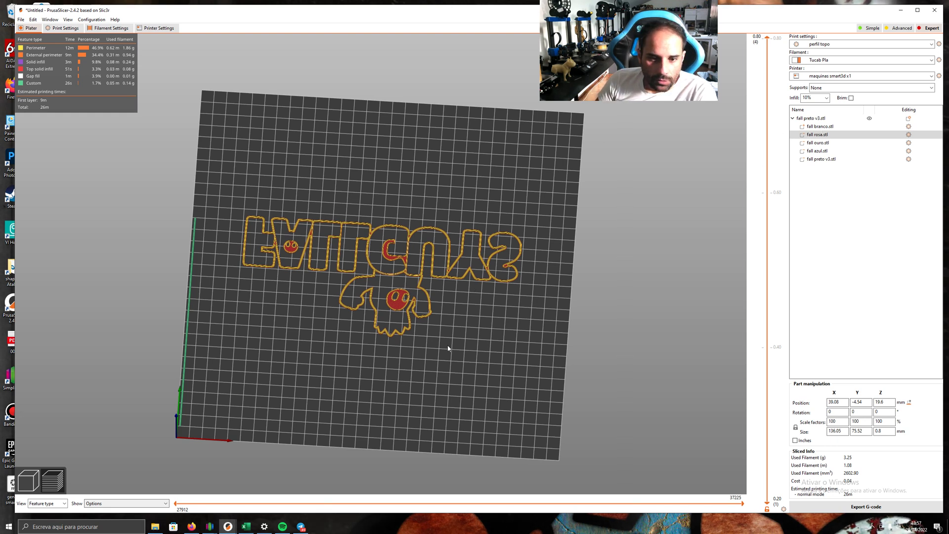
Step: Change the type of the fall azul.stl volume back to Part
{"action": "left_click", "coordinate": [824, 127]}
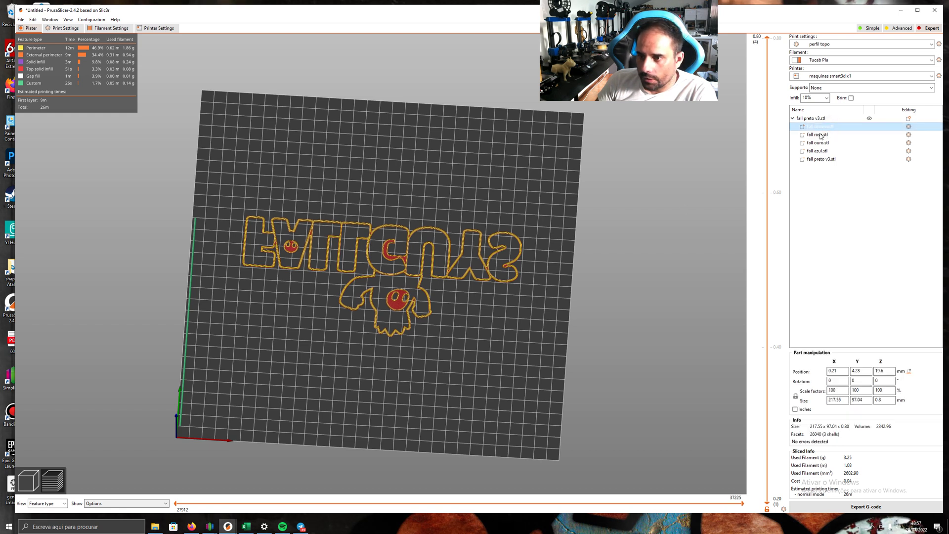
{"action": "left_click", "coordinate": [823, 151]}
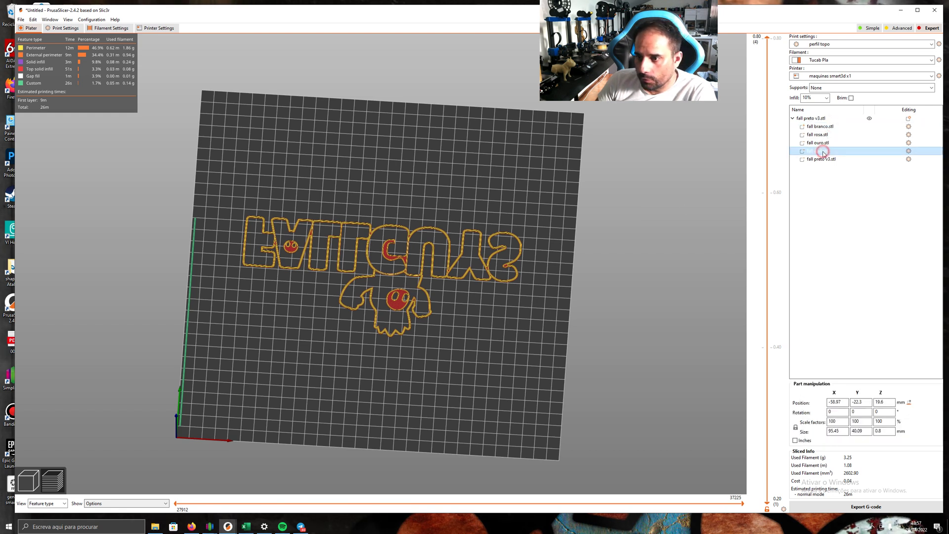
{"action": "right_click", "coordinate": [824, 152]}
{"action": "left_click", "coordinate": [838, 248]}
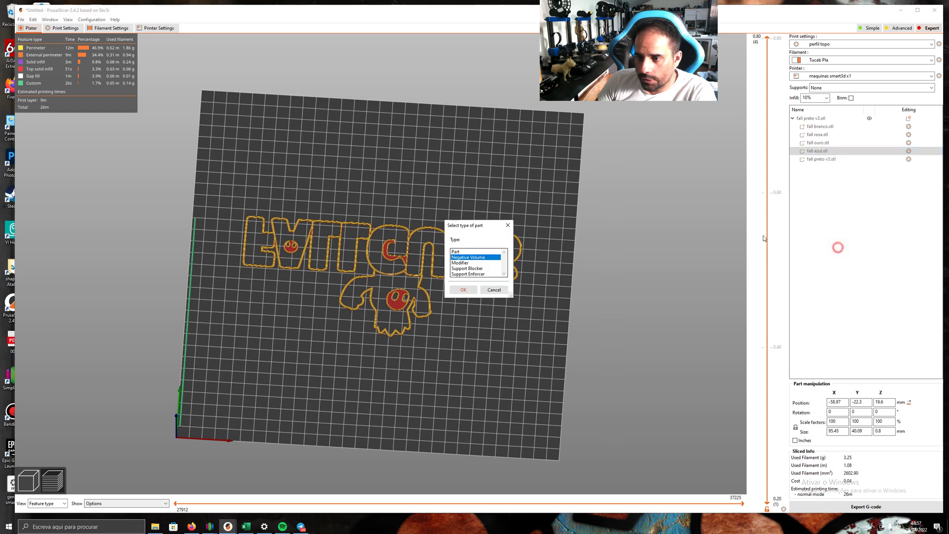
{"action": "left_click", "coordinate": [463, 290]}
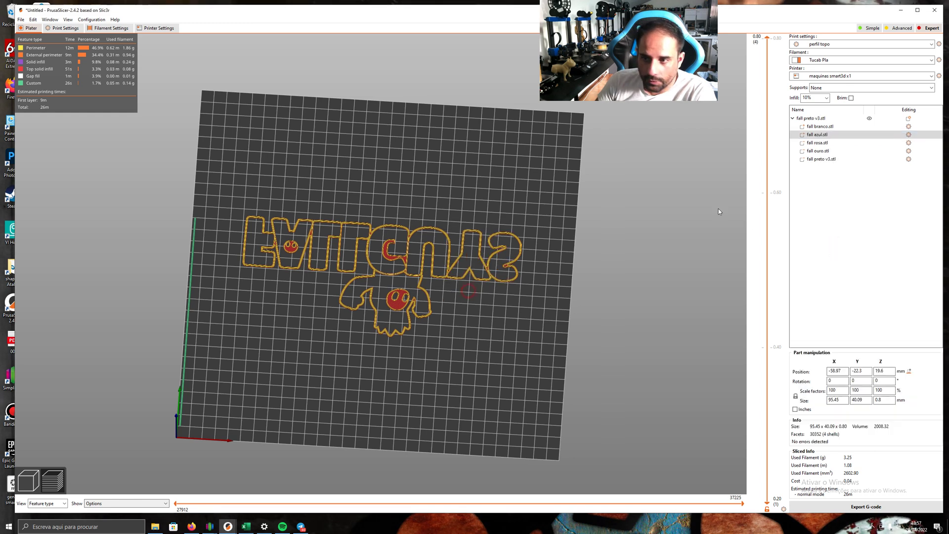
Step: Change the fall branco.stl part to Negative Volume and slice the sign with only the blue letters as a printed part
{"action": "left_click", "coordinate": [815, 127]}
{"action": "right_click", "coordinate": [815, 128]}
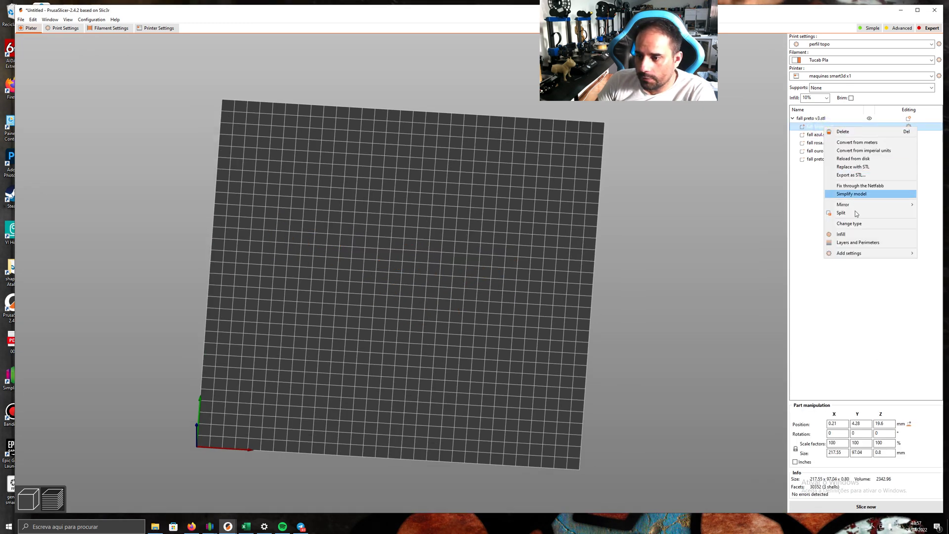
{"action": "left_click", "coordinate": [857, 225]}
{"action": "left_click", "coordinate": [474, 257]}
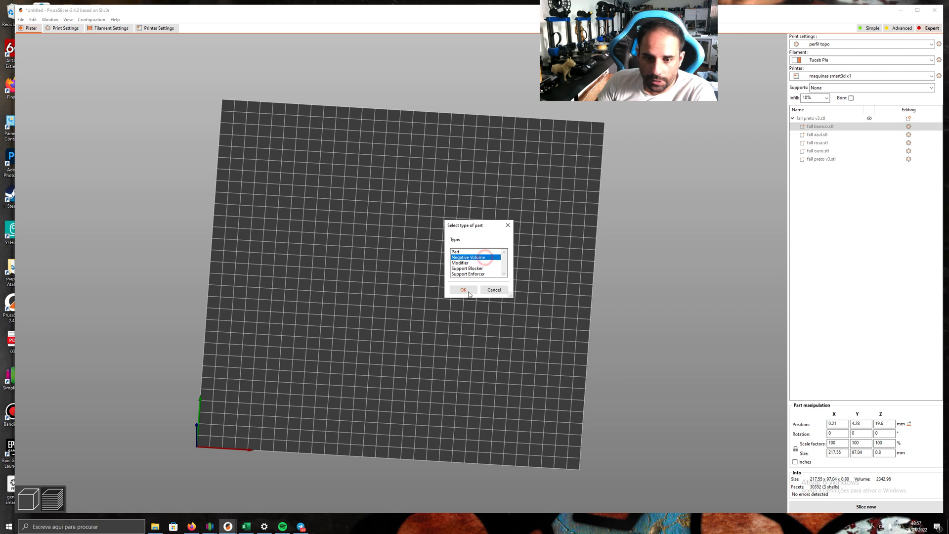
{"action": "left_click", "coordinate": [463, 290]}
{"action": "left_click", "coordinate": [858, 511]}
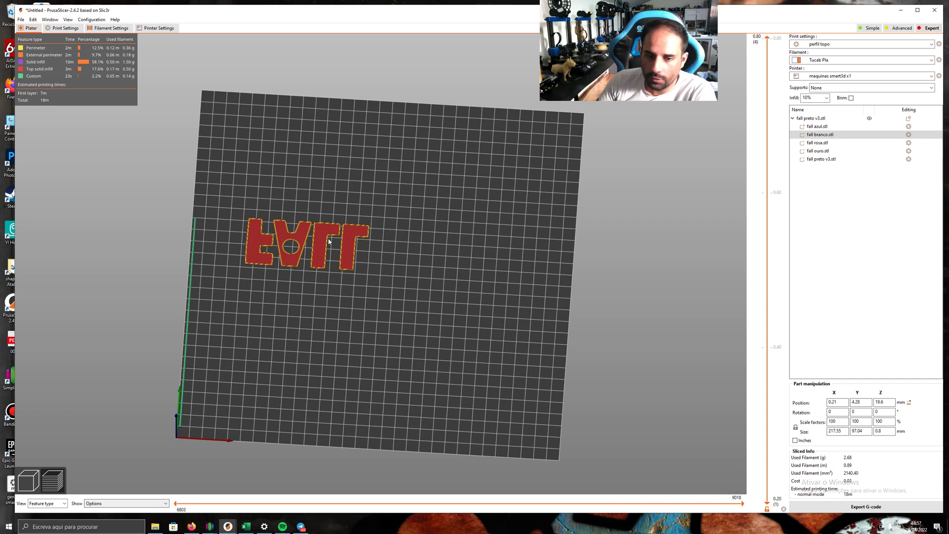
Step: Change the type of the fall ouro.stl crown volume back to Part
{"action": "left_click", "coordinate": [821, 151]}
{"action": "right_click", "coordinate": [823, 152]}
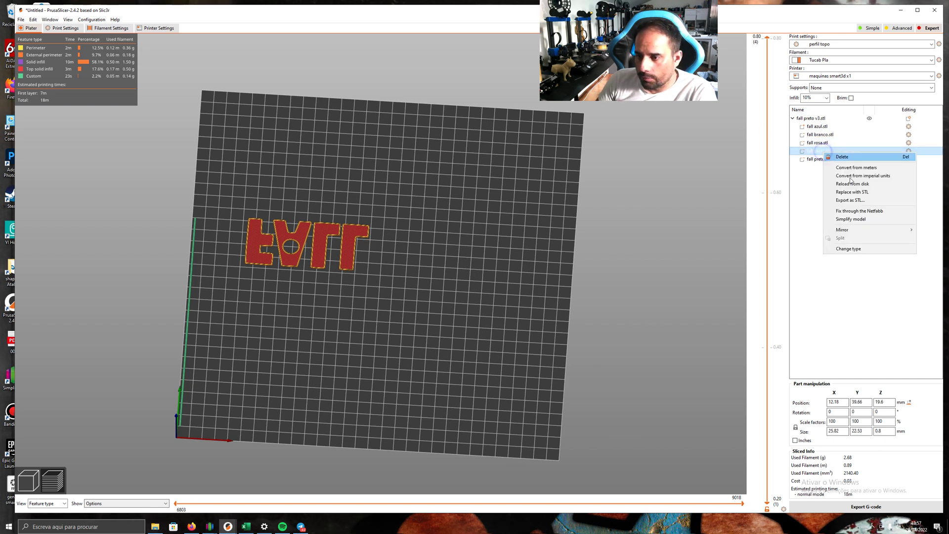
{"action": "left_click", "coordinate": [848, 249]}
{"action": "left_click", "coordinate": [467, 256]}
{"action": "left_click", "coordinate": [465, 291]}
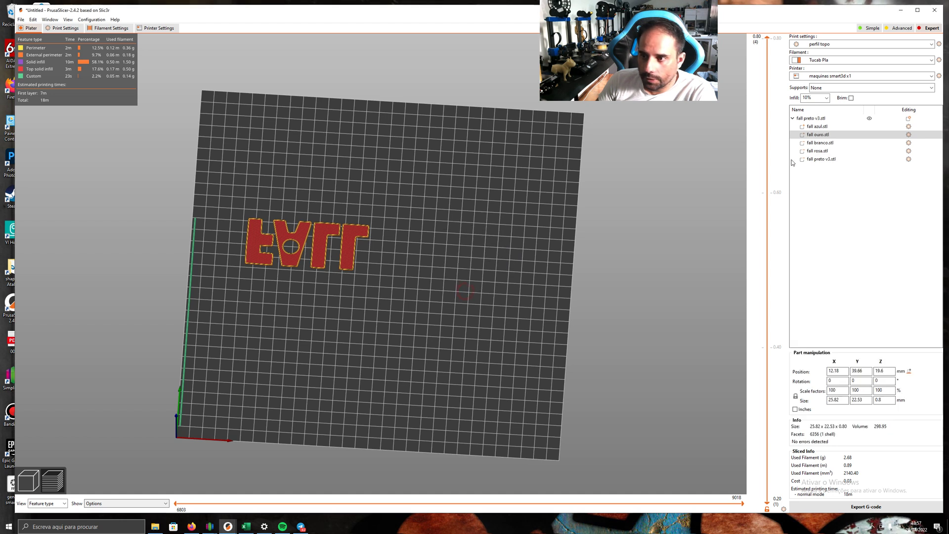
Step: Change the fall azul.stl part to Negative Volume and slice the sign with only the gold crown as a printed part
{"action": "left_click", "coordinate": [813, 126]}
{"action": "right_click", "coordinate": [816, 127]}
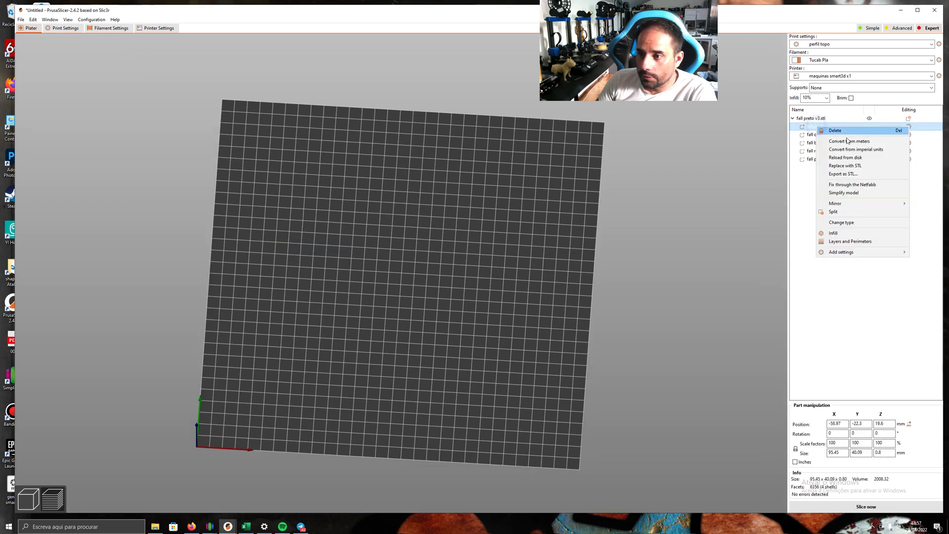
{"action": "left_click", "coordinate": [842, 223]}
{"action": "left_click", "coordinate": [463, 258]}
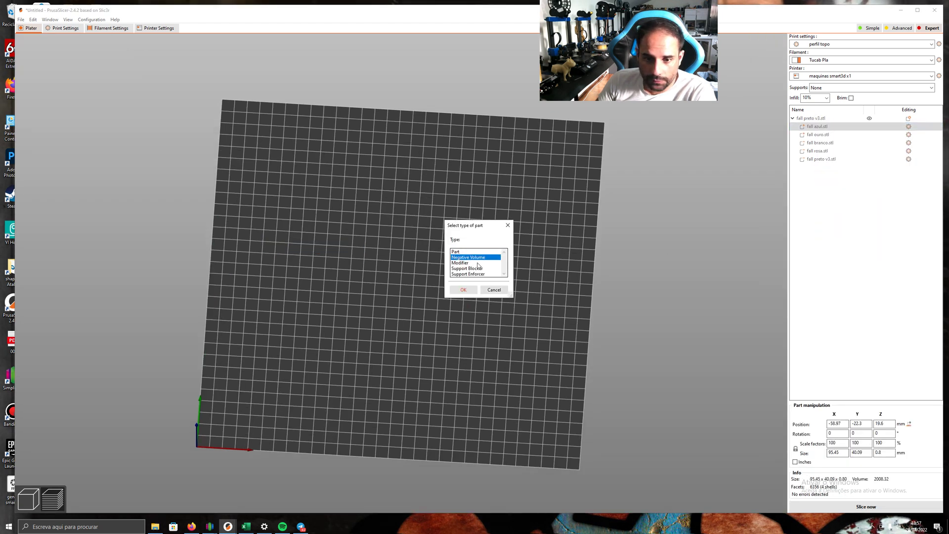
{"action": "left_click", "coordinate": [464, 290]}
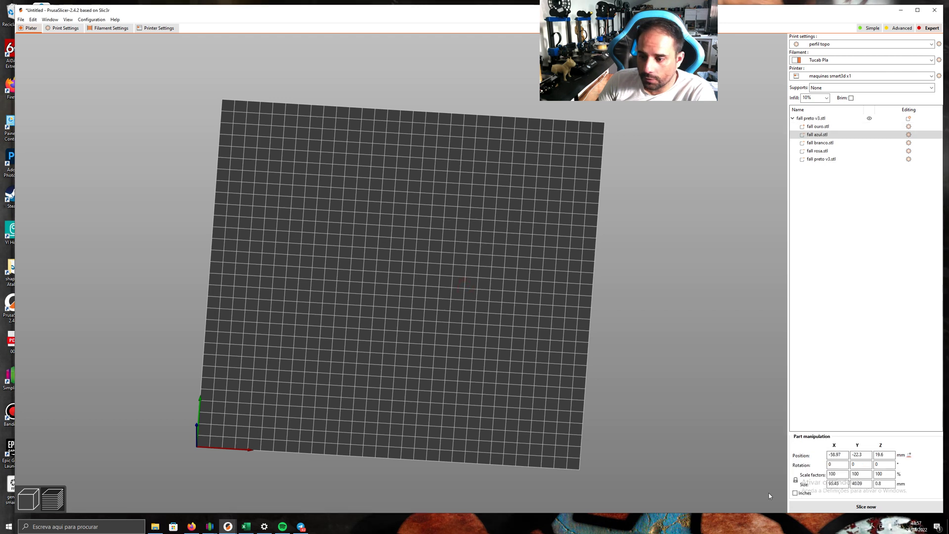
{"action": "left_click", "coordinate": [853, 500]}
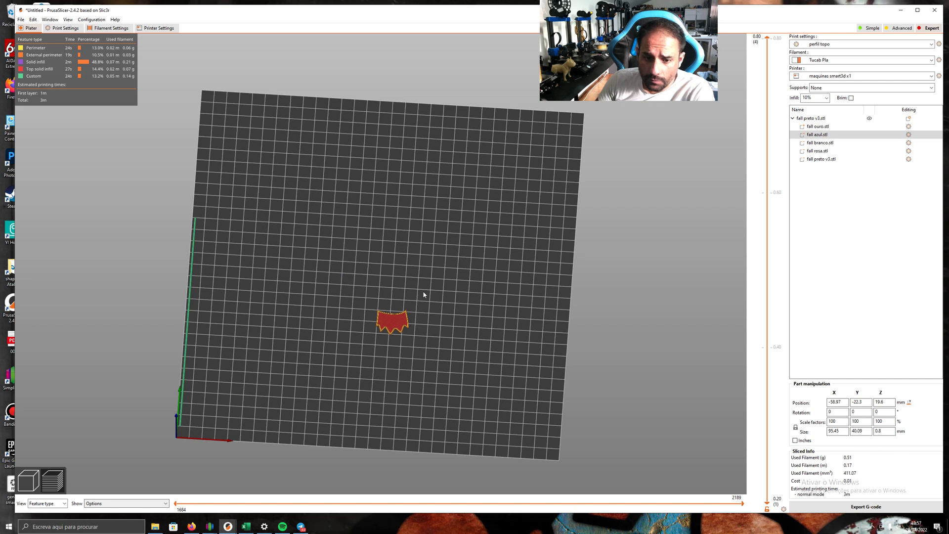
Step: Change the type of the fall rosa.stl volume back to Part
{"action": "right_click", "coordinate": [820, 151]}
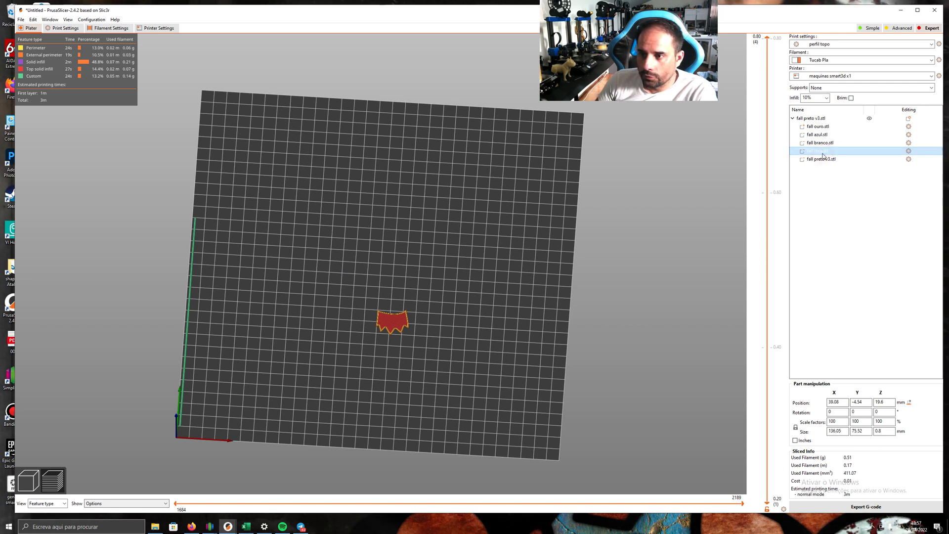
{"action": "left_click", "coordinate": [848, 250]}
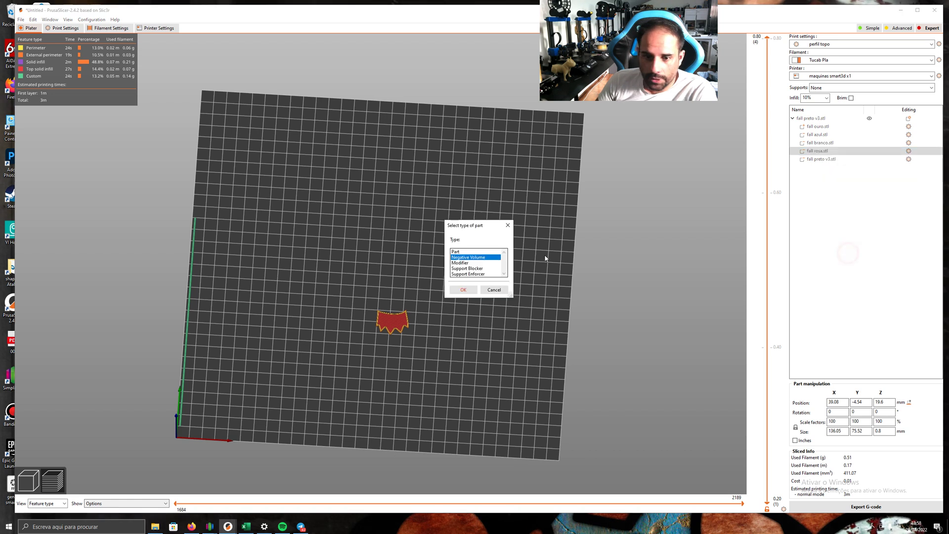
{"action": "left_click", "coordinate": [461, 289]}
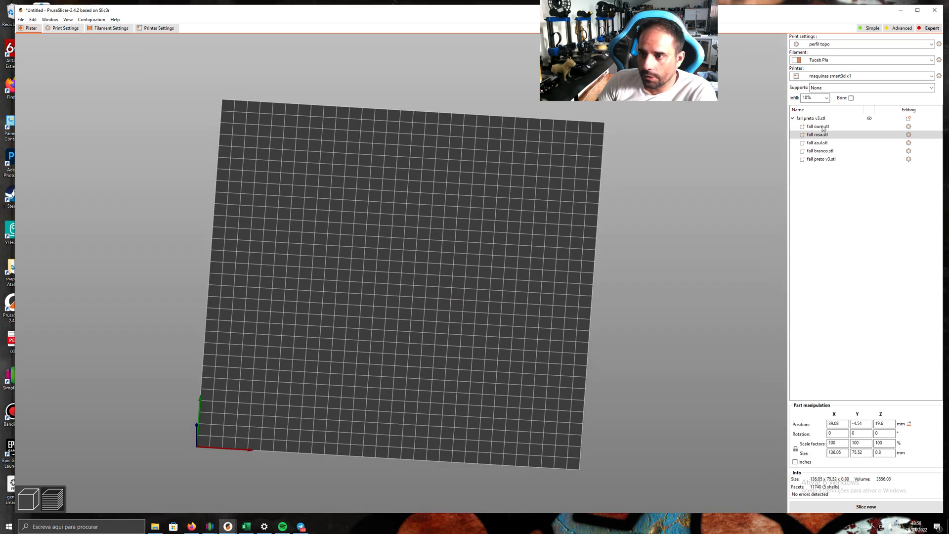
Step: Change the fall ouro.stl part to Negative Volume and slice the sign with only the pink shapes as a printed part
{"action": "left_click", "coordinate": [816, 127]}
{"action": "right_click", "coordinate": [823, 126]}
{"action": "left_click", "coordinate": [846, 223]}
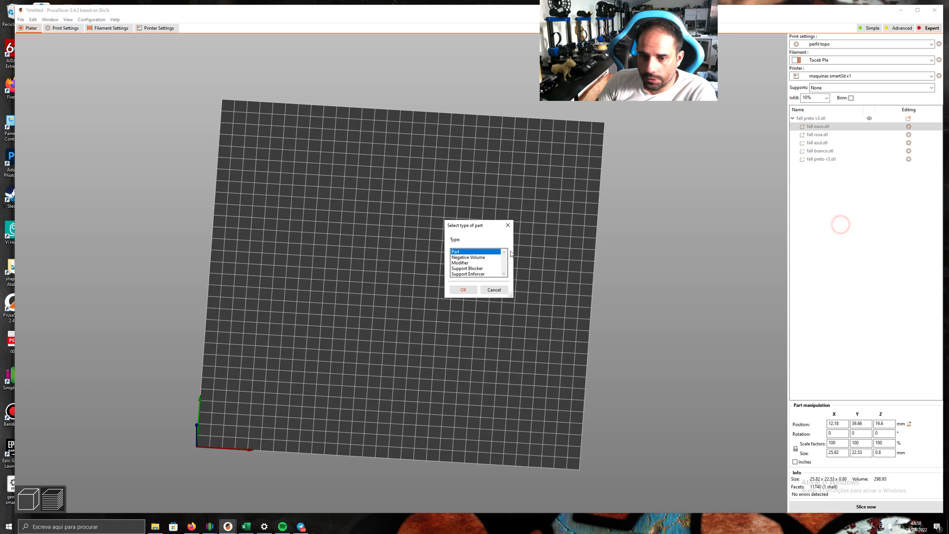
{"action": "left_click", "coordinate": [477, 256]}
{"action": "left_click", "coordinate": [464, 289]}
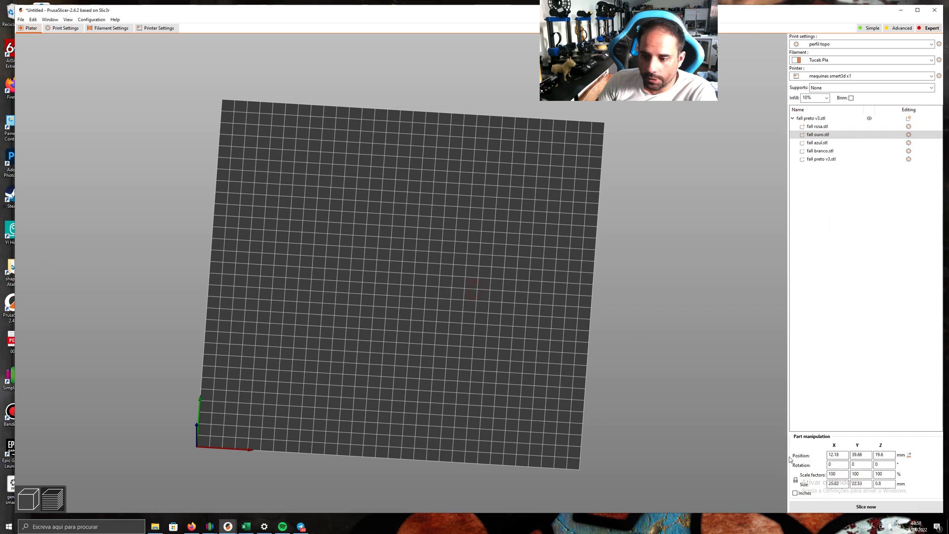
{"action": "left_click", "coordinate": [869, 506]}
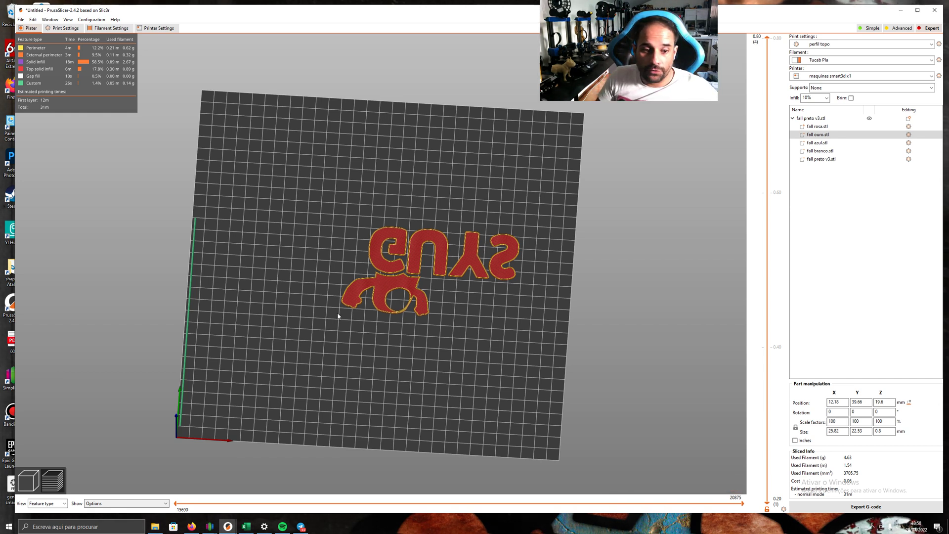
Step: Change the type of the fall preto v3.stl volume back to Part
{"action": "left_click", "coordinate": [817, 159]}
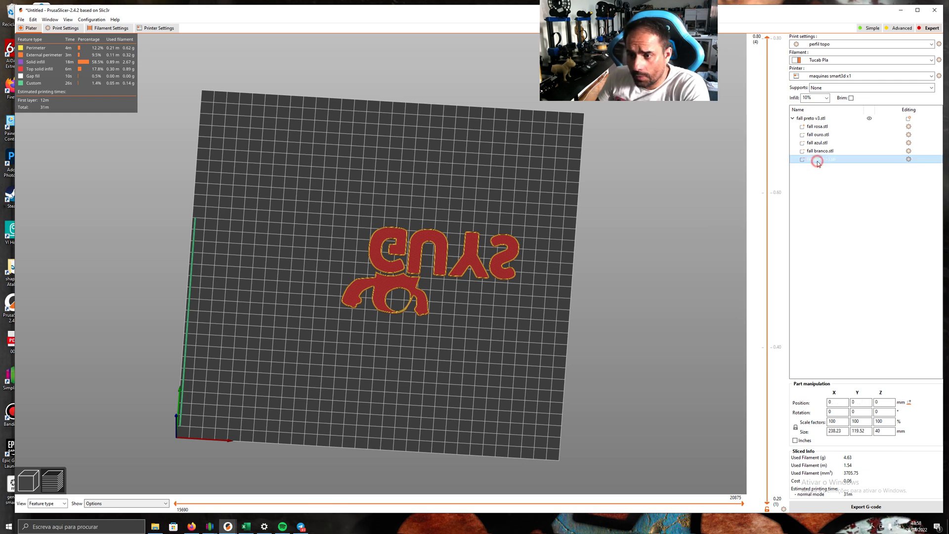
{"action": "right_click", "coordinate": [817, 162]}
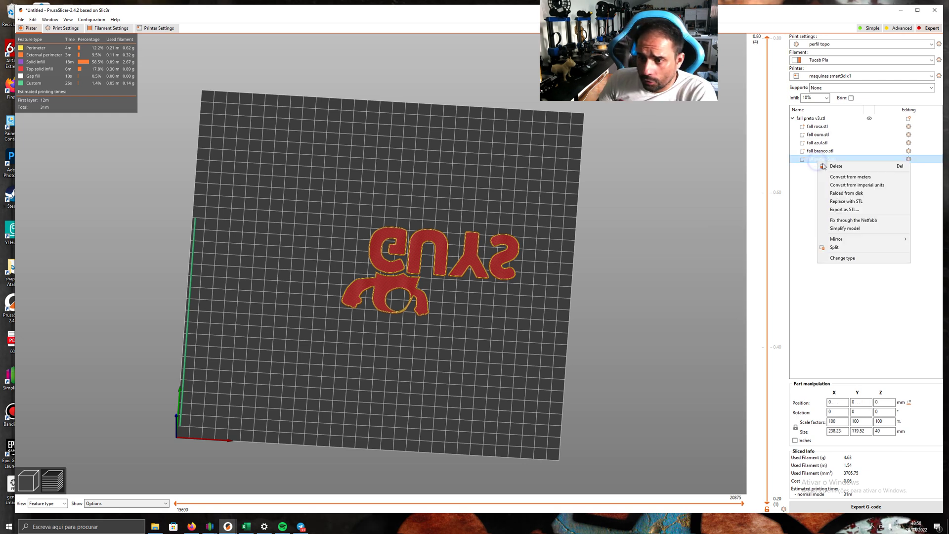
{"action": "left_click", "coordinate": [844, 258]}
{"action": "left_click", "coordinate": [465, 253]}
{"action": "left_click", "coordinate": [469, 293]}
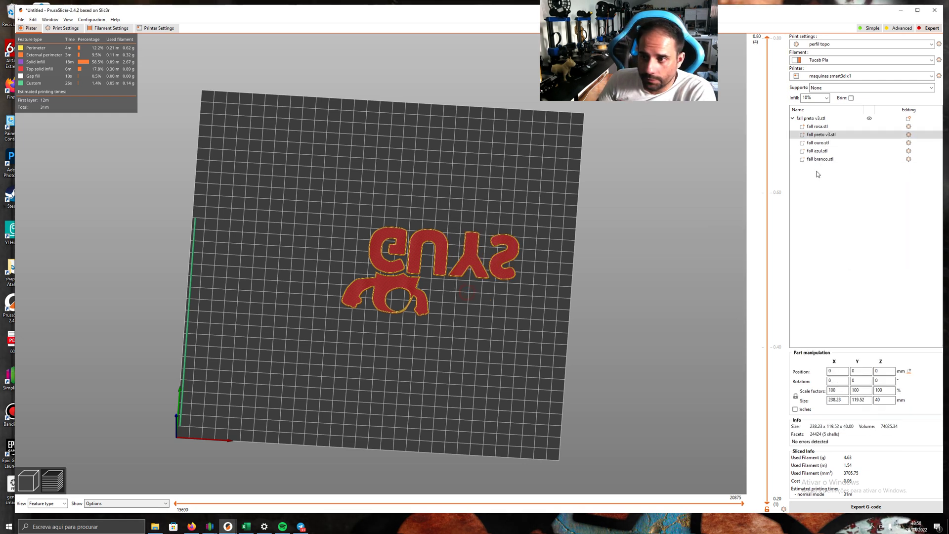
Step: Change the type of the fall rosa.stl part to Negative Volume
{"action": "right_click", "coordinate": [818, 126]}
{"action": "left_click", "coordinate": [850, 223]}
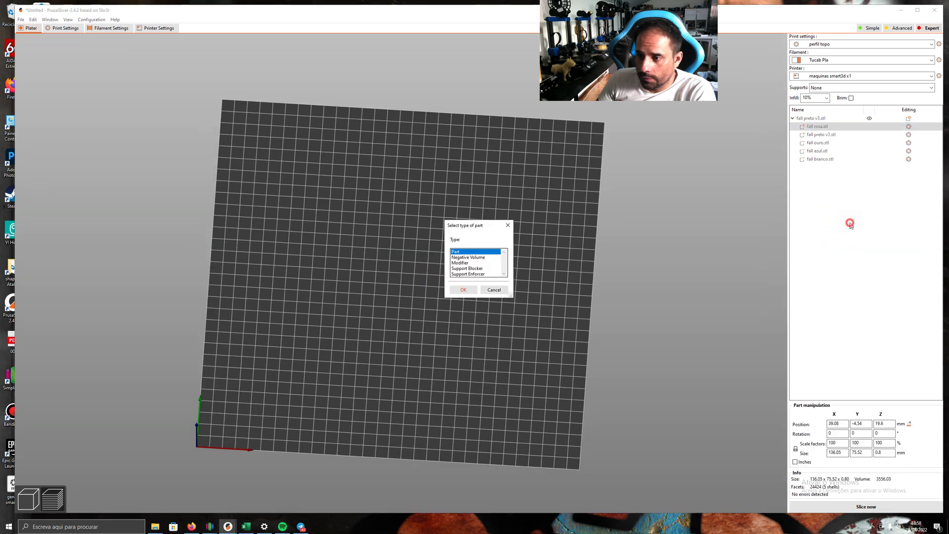
{"action": "left_click", "coordinate": [469, 257]}
{"action": "left_click", "coordinate": [466, 292]}
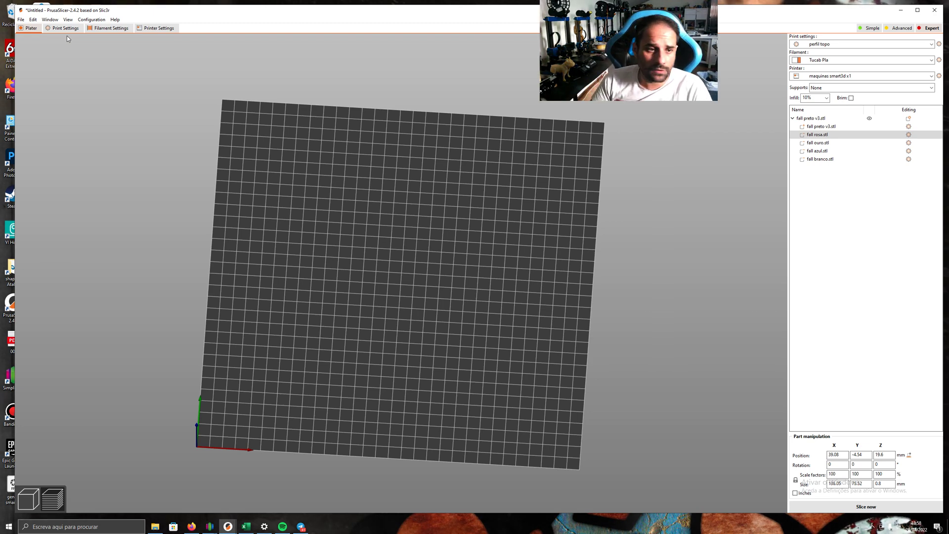
Step: Set Fuzzy Skin to Outside walls in the print settings of the perfil topo profile
{"action": "left_click", "coordinate": [66, 28]}
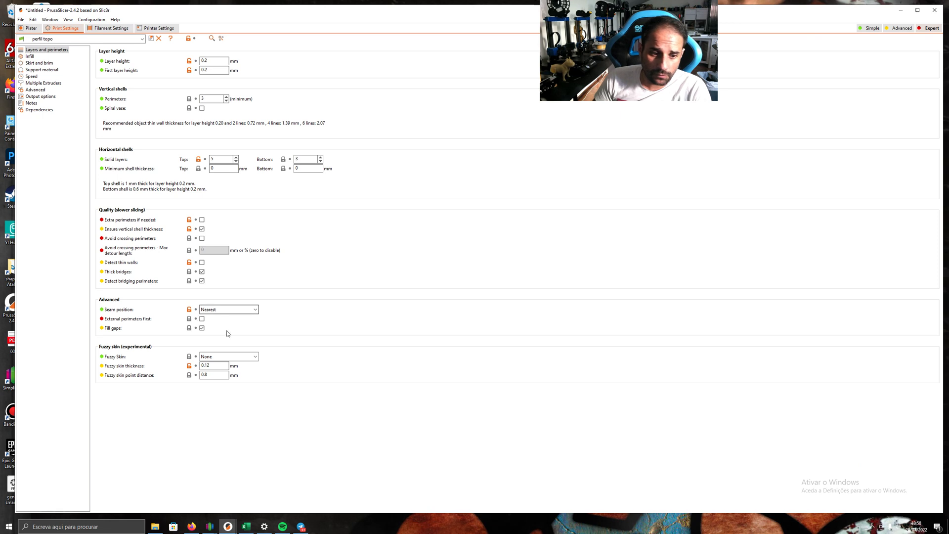
{"action": "left_click", "coordinate": [227, 357]}
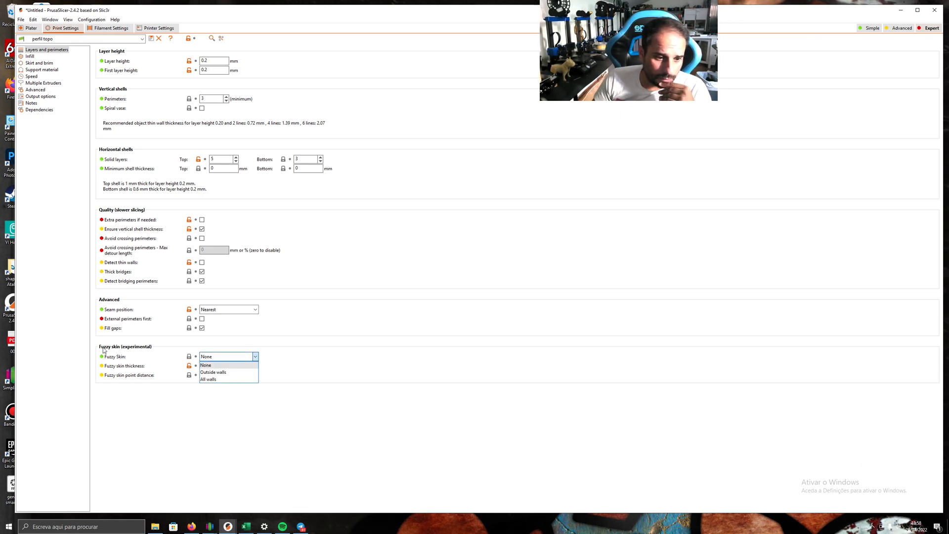
{"action": "left_click", "coordinate": [213, 356]}
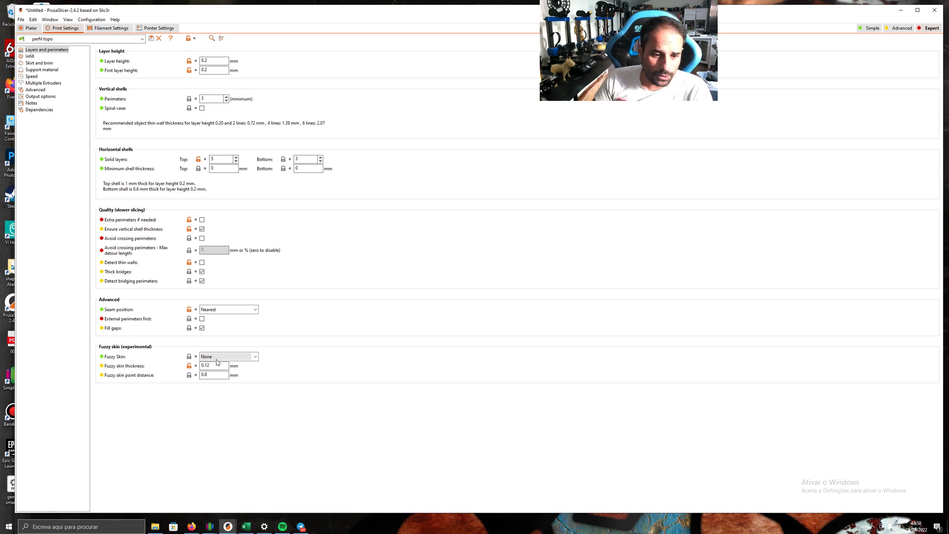
{"action": "left_click", "coordinate": [223, 356]}
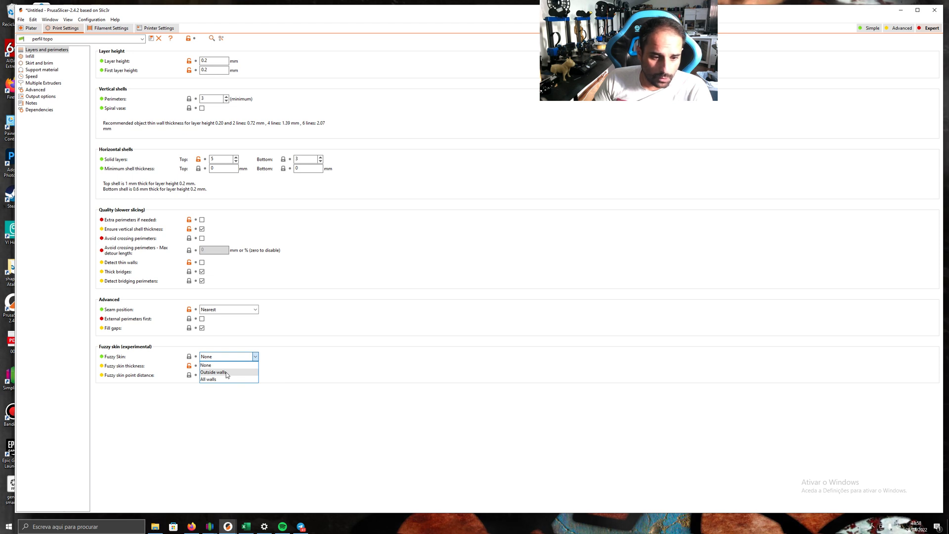
{"action": "left_click", "coordinate": [226, 373]}
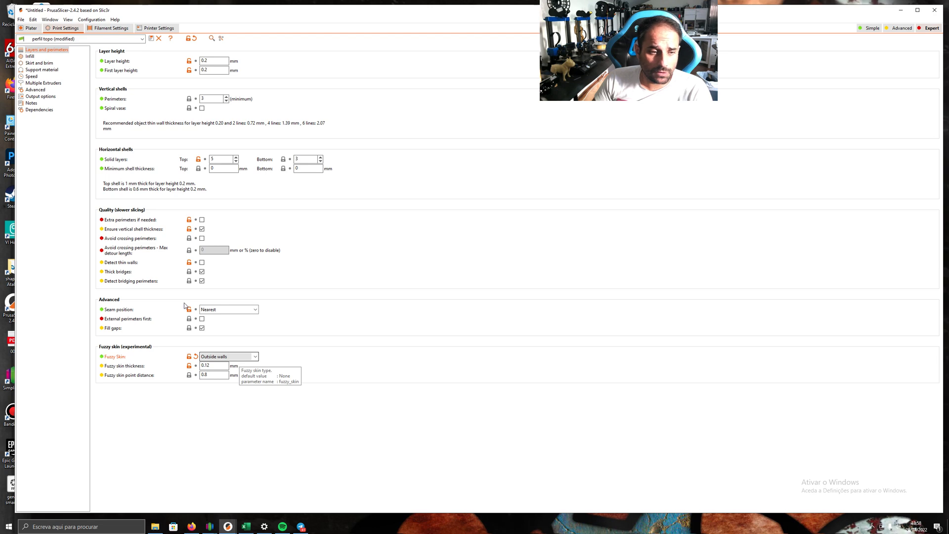
Step: Slice the sign with only the black body as a printed part and inspect the fuzzy outer walls in the preview
{"action": "left_click", "coordinate": [29, 27]}
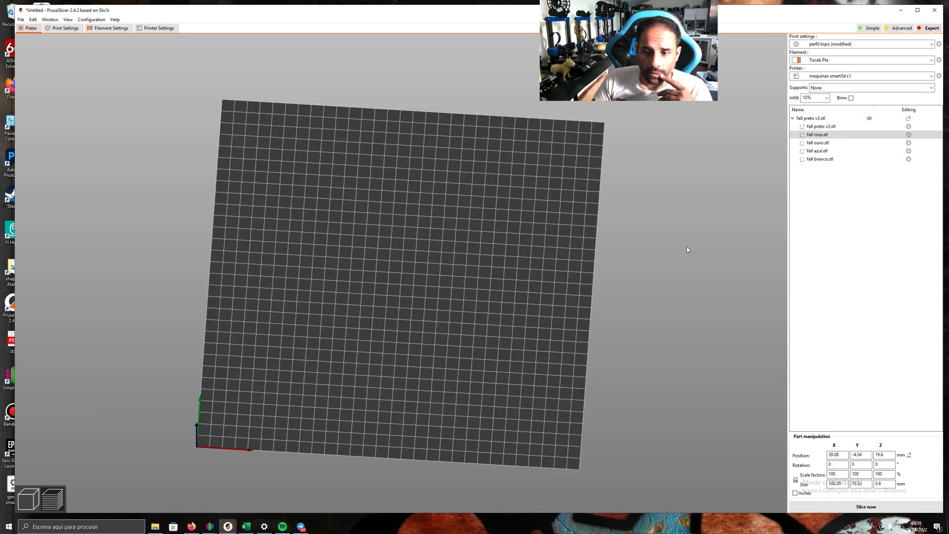
{"action": "left_click", "coordinate": [863, 506]}
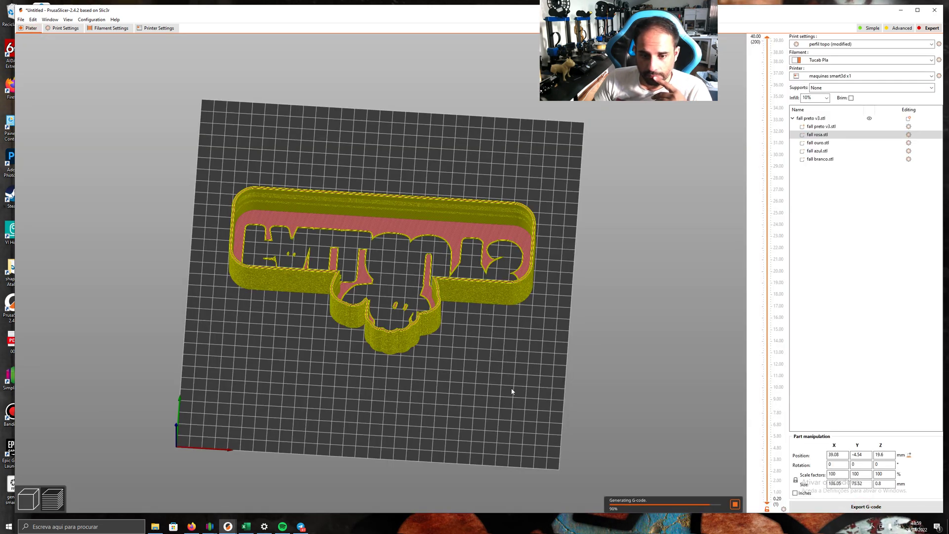
{"action": "scroll", "coordinate": [517, 377], "scroll_direction": "up", "scroll_amount": 6}
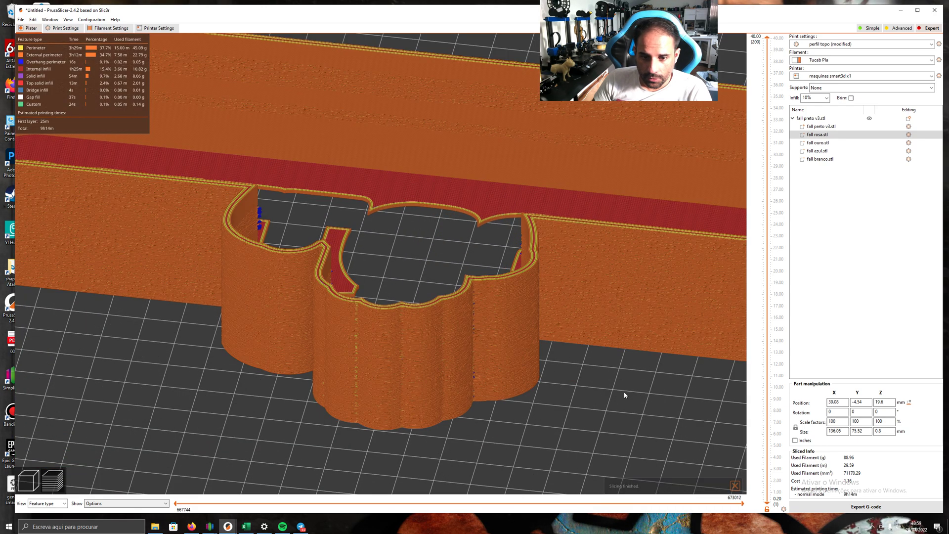
{"action": "left_click_drag", "start_coordinate": [624, 391], "coordinate": [523, 380]}
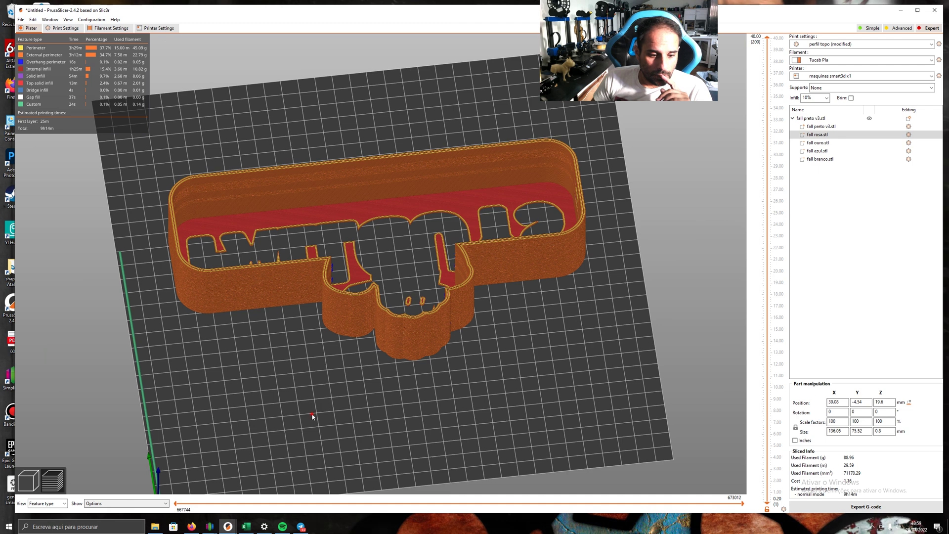
{"action": "left_click_drag", "start_coordinate": [313, 415], "coordinate": [321, 415]}
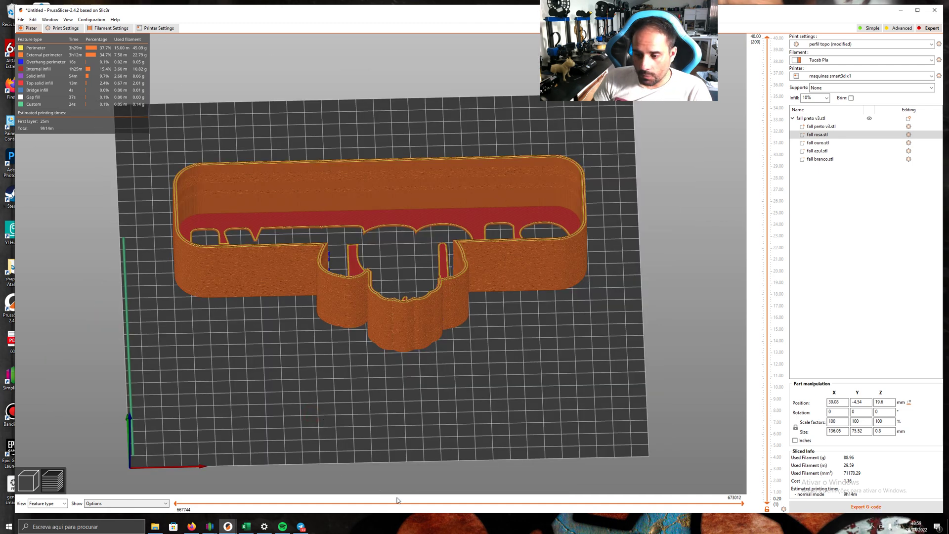
Step: Return to the 3D editor view, delete all objects from the build plate and open the model import dialog
{"action": "left_click", "coordinate": [28, 480]}
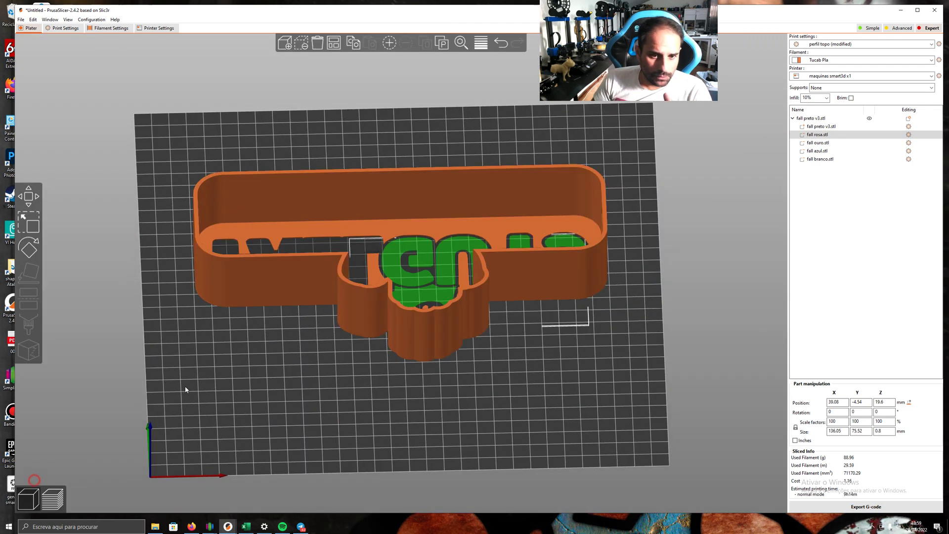
{"action": "left_click", "coordinate": [319, 42]}
{"action": "left_click", "coordinate": [286, 44]}
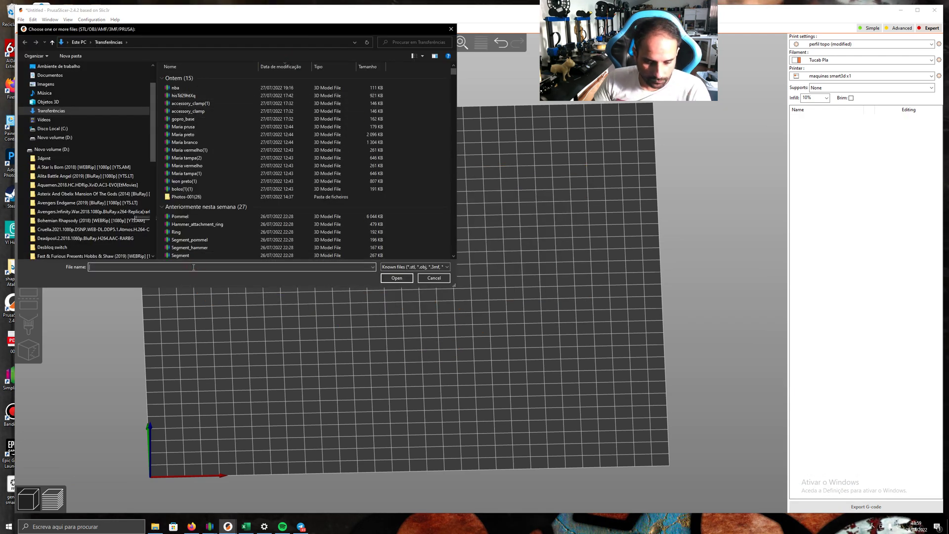
{"action": "type", "text": "fall"}
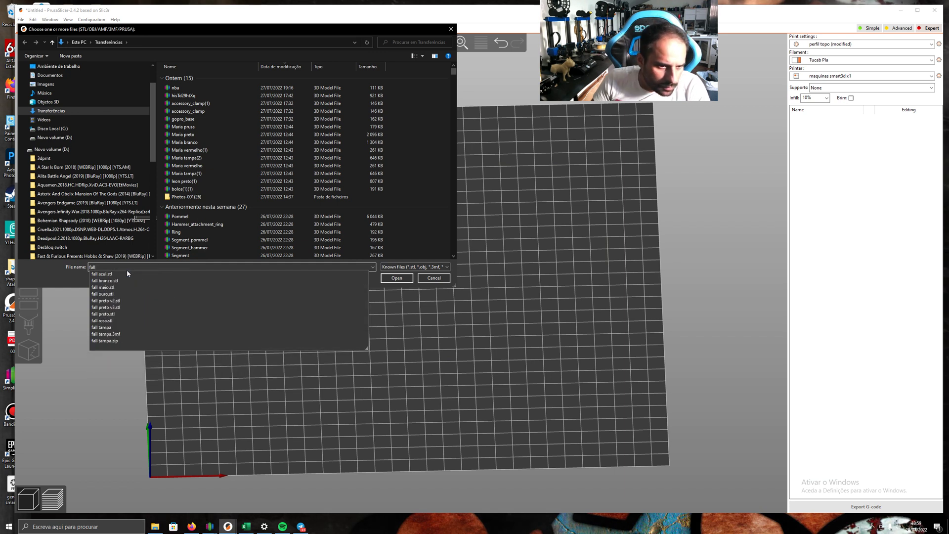
{"action": "left_click", "coordinate": [116, 327]}
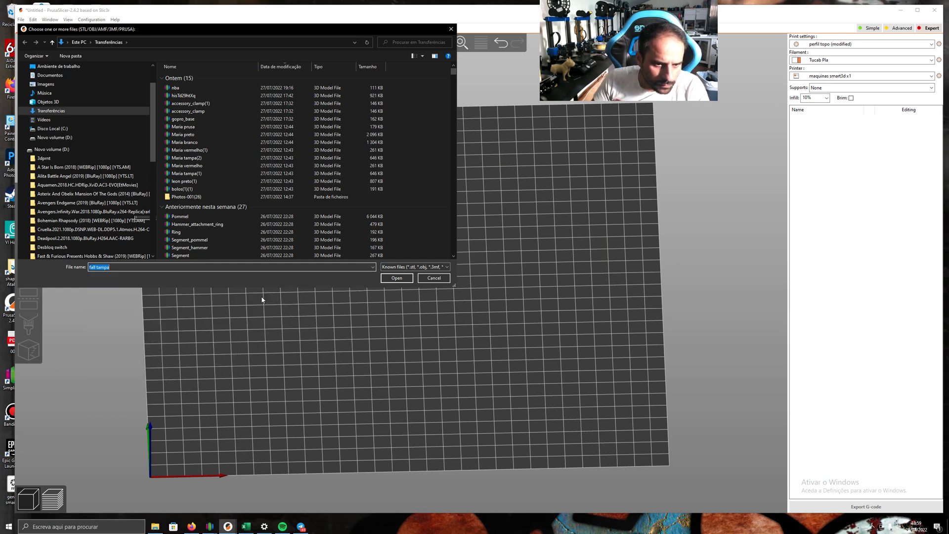
{"action": "left_click", "coordinate": [403, 279]}
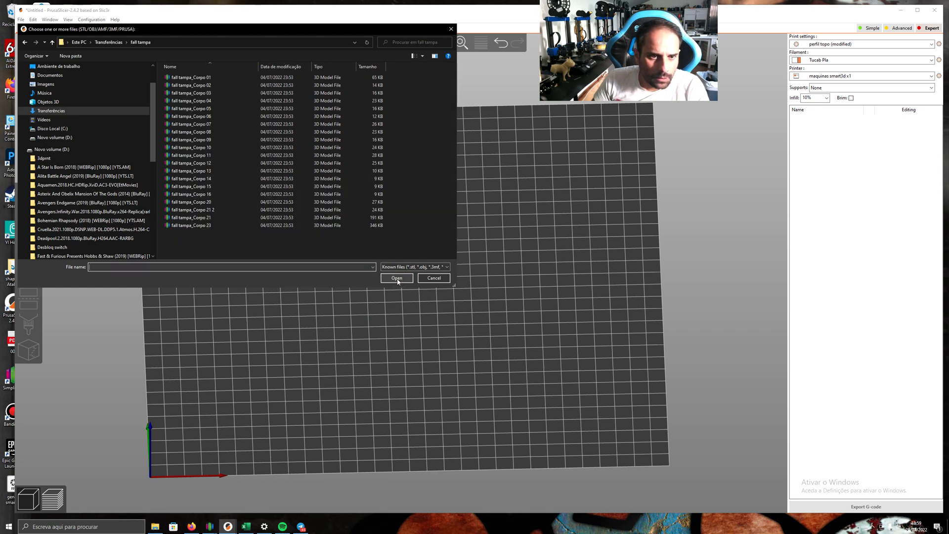
{"action": "left_click", "coordinate": [25, 42]}
{"action": "type", "text": "fall"}
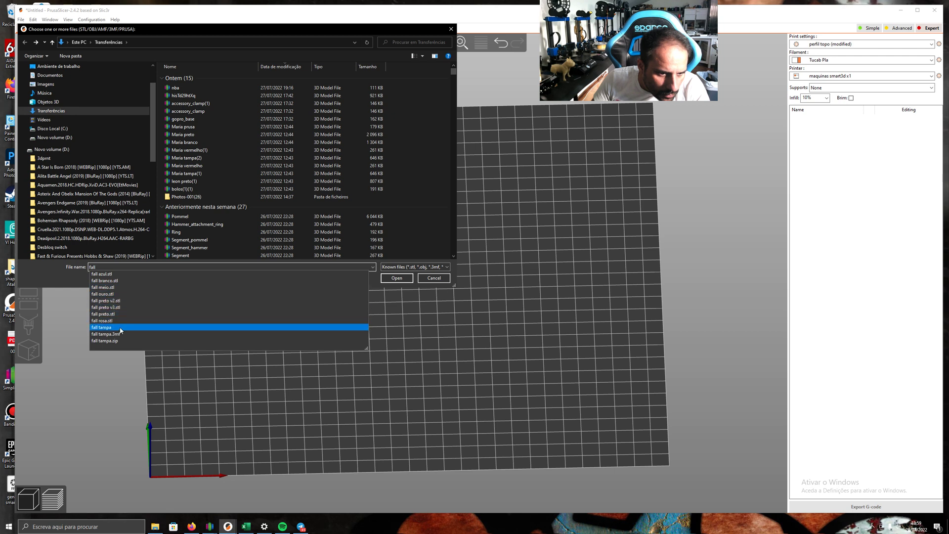
{"action": "left_click", "coordinate": [163, 328]}
{"action": "left_click", "coordinate": [397, 278]}
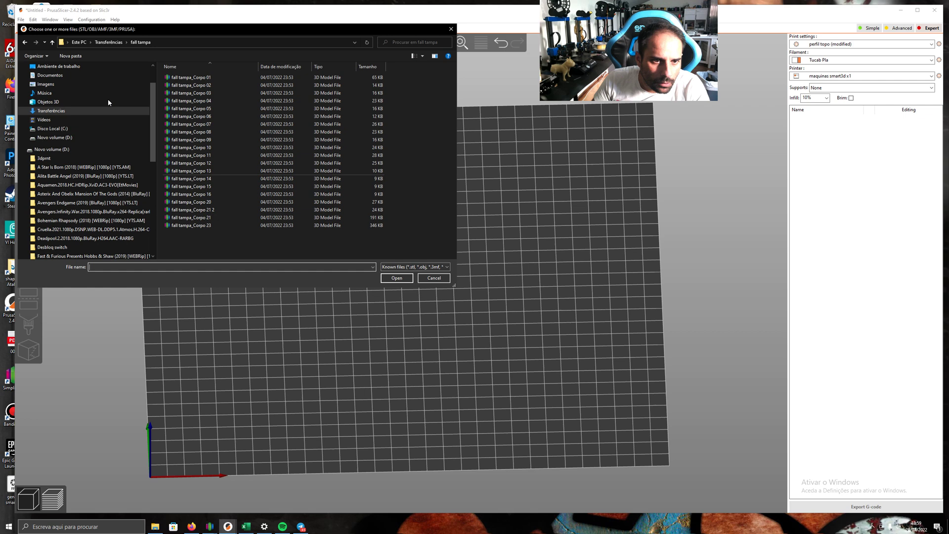
{"action": "left_click", "coordinate": [25, 42]}
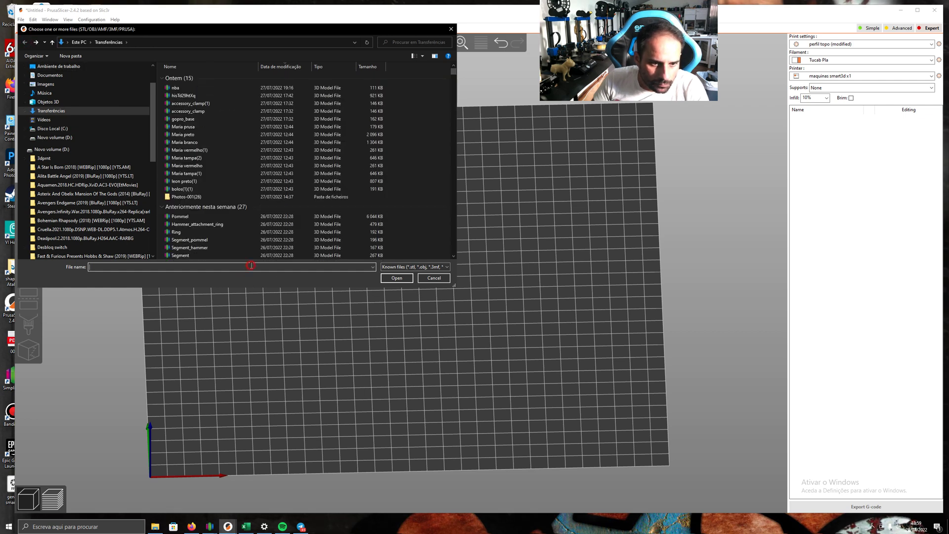
Step: Import the lid model fall tampa.3mf from the Transferências folder
{"action": "type", "text": "fall"}
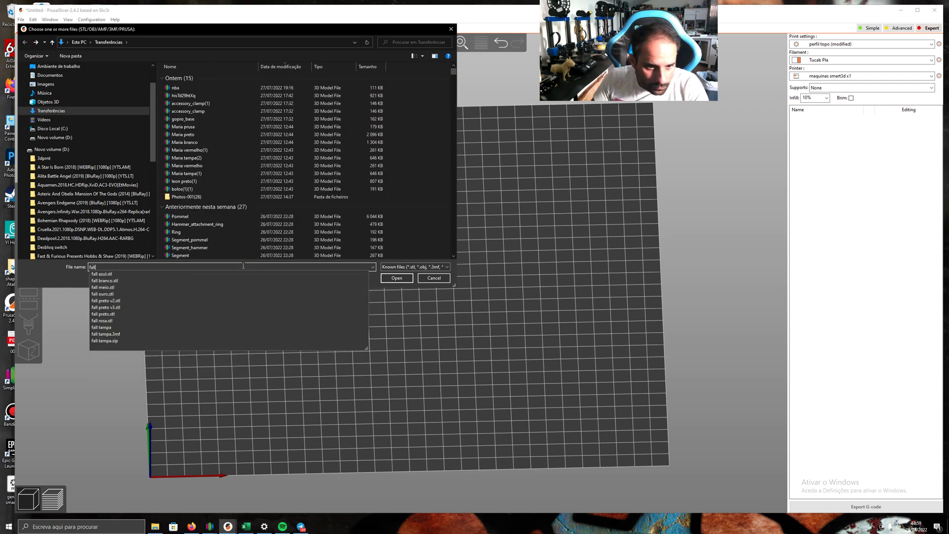
{"action": "left_click", "coordinate": [134, 334]}
{"action": "left_click", "coordinate": [388, 279]}
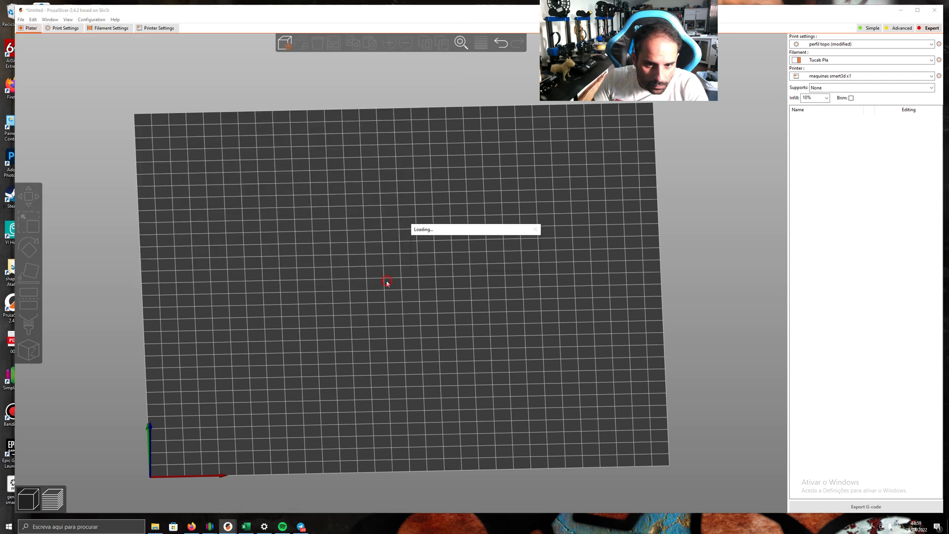
Step: Slice the fall tampa lid and examine its toolpath preview
{"action": "left_click_drag", "start_coordinate": [402, 364], "coordinate": [383, 373]}
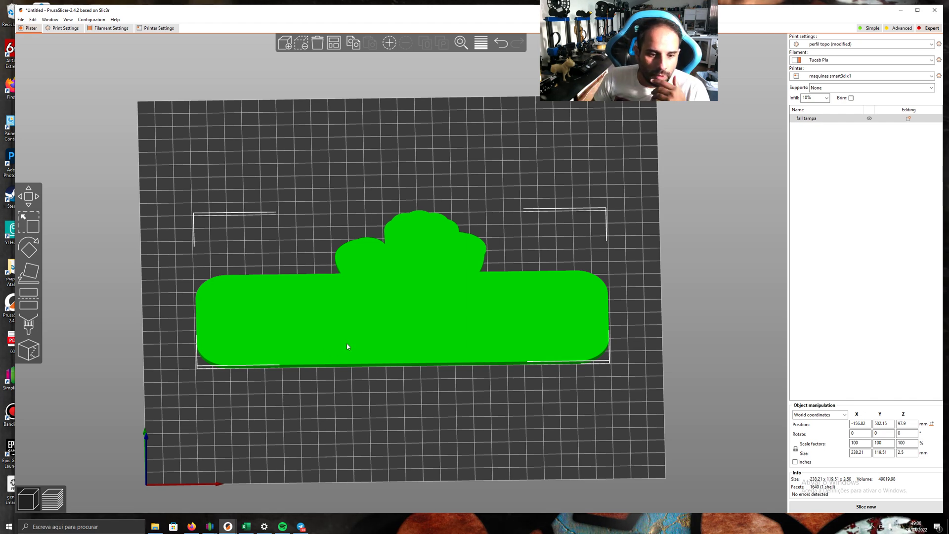
{"action": "left_click", "coordinate": [865, 506]}
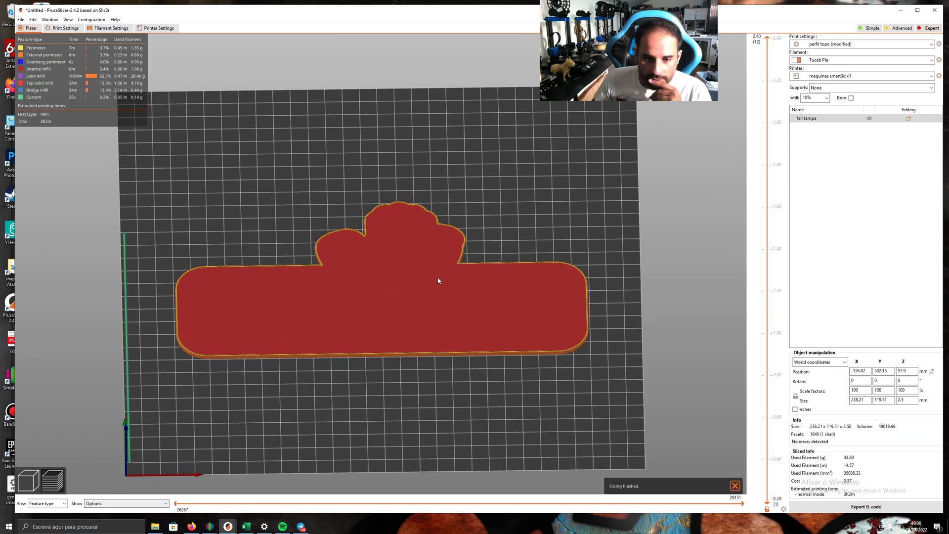
{"action": "left_click_drag", "start_coordinate": [409, 375], "coordinate": [353, 309]}
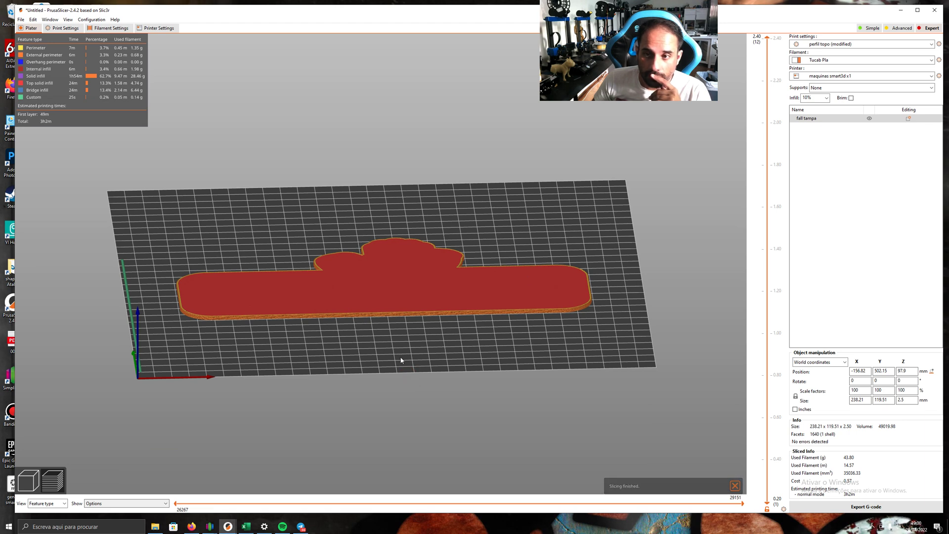
{"action": "scroll", "coordinate": [402, 360], "scroll_direction": "up", "scroll_amount": 3}
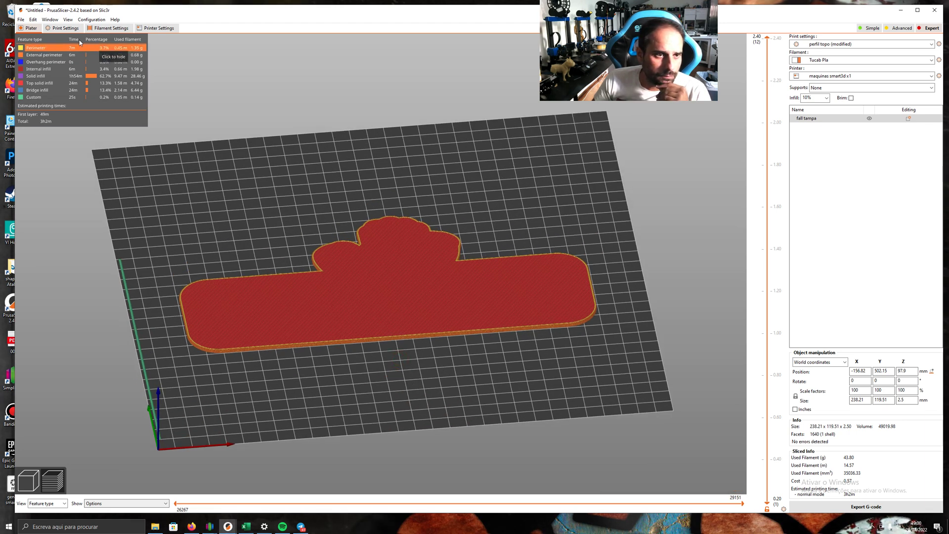
Step: Delete the lid from the build plate and import fall meio.stl from the Transferências folder
{"action": "left_click", "coordinate": [28, 480]}
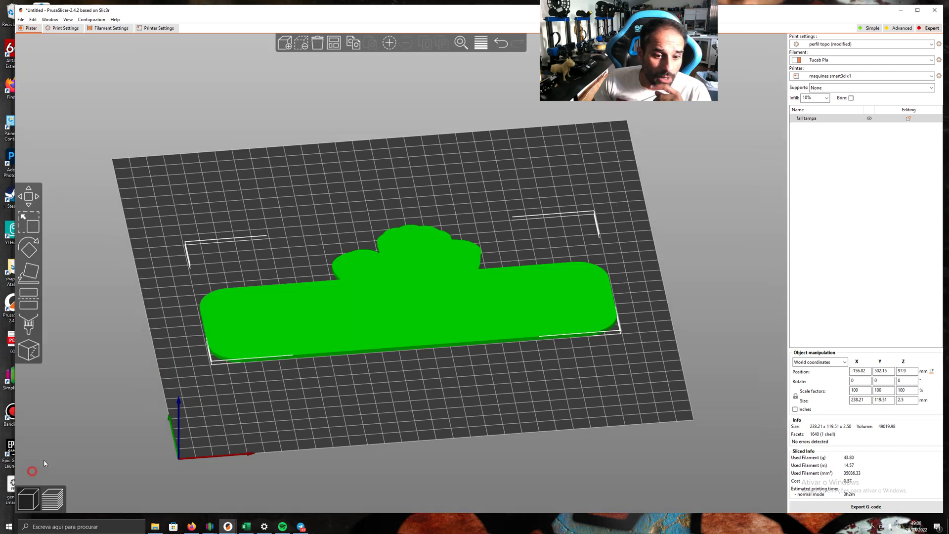
{"action": "left_click", "coordinate": [304, 45]}
{"action": "left_click", "coordinate": [287, 45]}
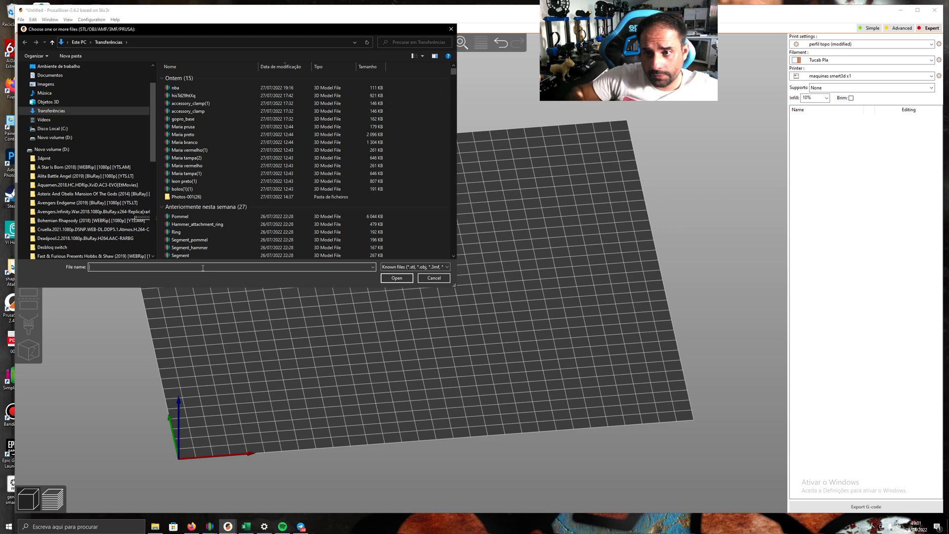
{"action": "left_click", "coordinate": [174, 267]}
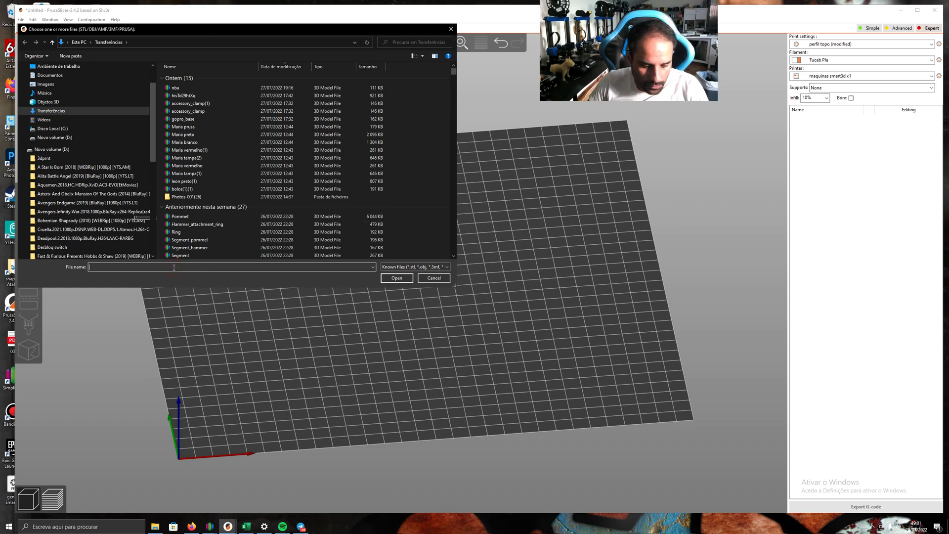
{"action": "type", "text": "fall"}
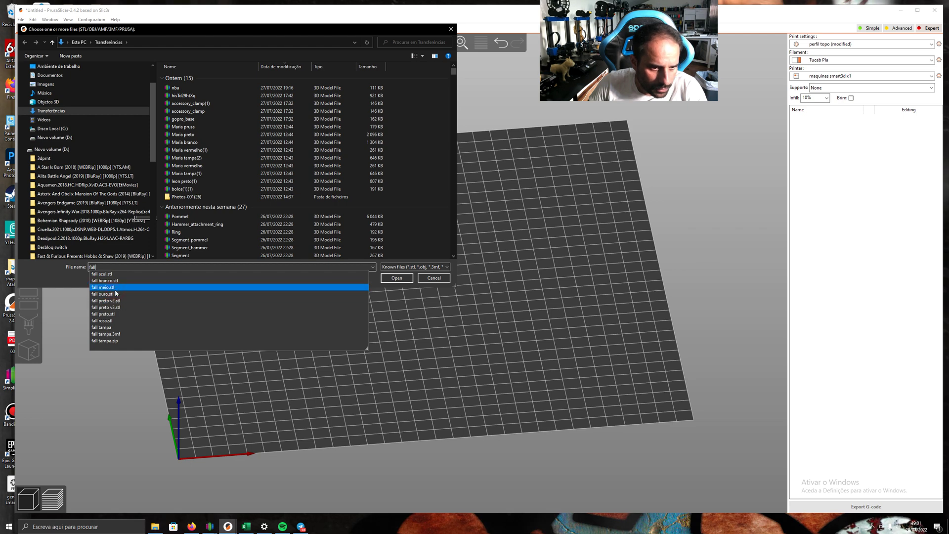
{"action": "left_click", "coordinate": [115, 288]}
{"action": "left_click", "coordinate": [390, 279]}
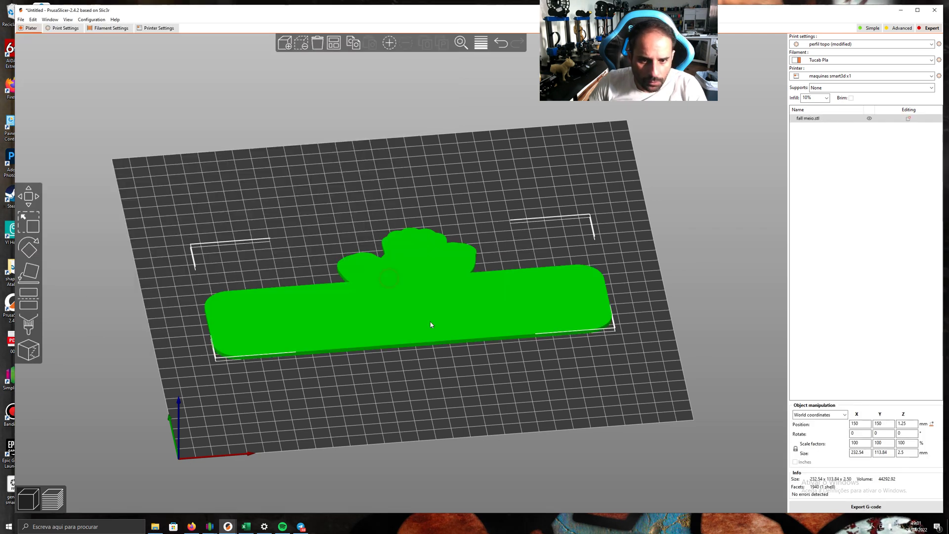
Step: Turn off fuzzy skin in the perfil topo print profile and slice the fall meio model
{"action": "left_click_drag", "start_coordinate": [465, 409], "coordinate": [470, 380]}
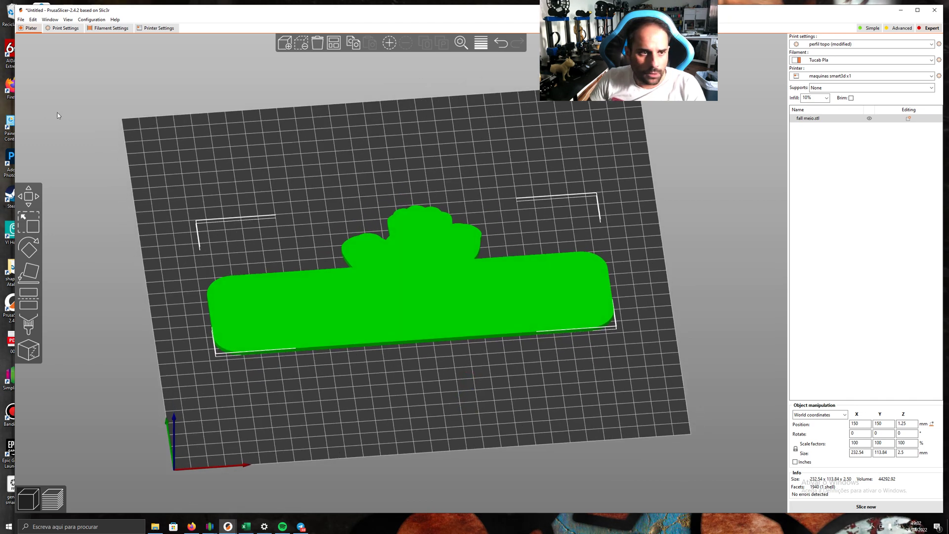
{"action": "left_click", "coordinate": [72, 30]}
{"action": "left_click", "coordinate": [241, 356]}
{"action": "left_click", "coordinate": [227, 366]}
{"action": "left_click", "coordinate": [30, 28]}
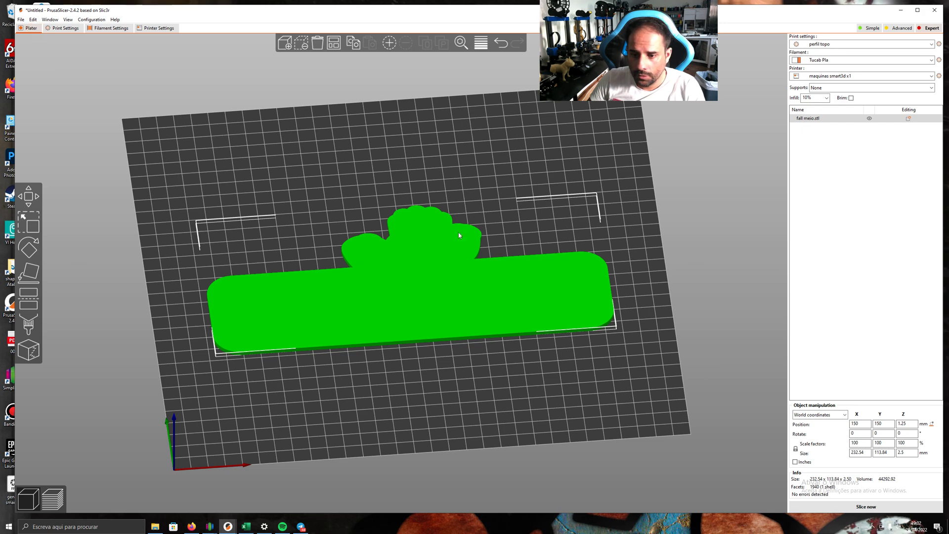
{"action": "left_click", "coordinate": [835, 507]}
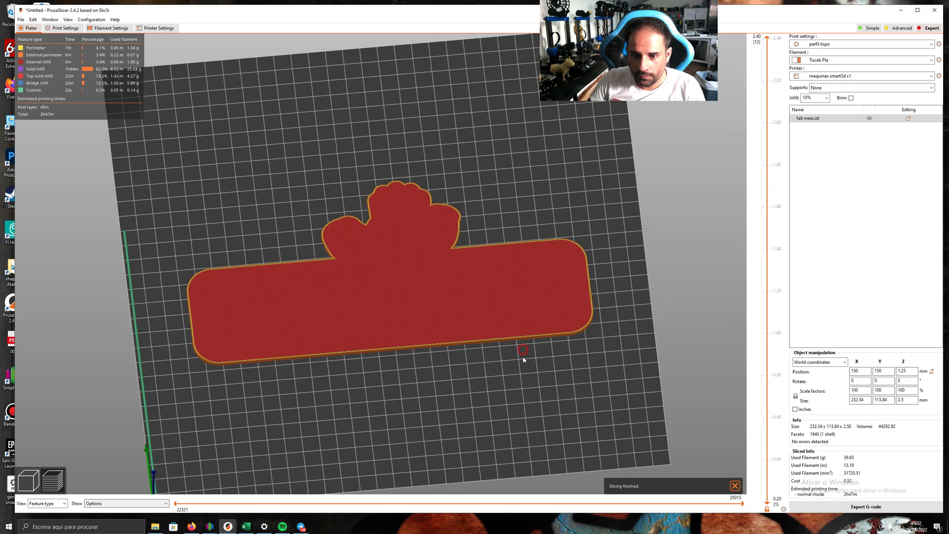